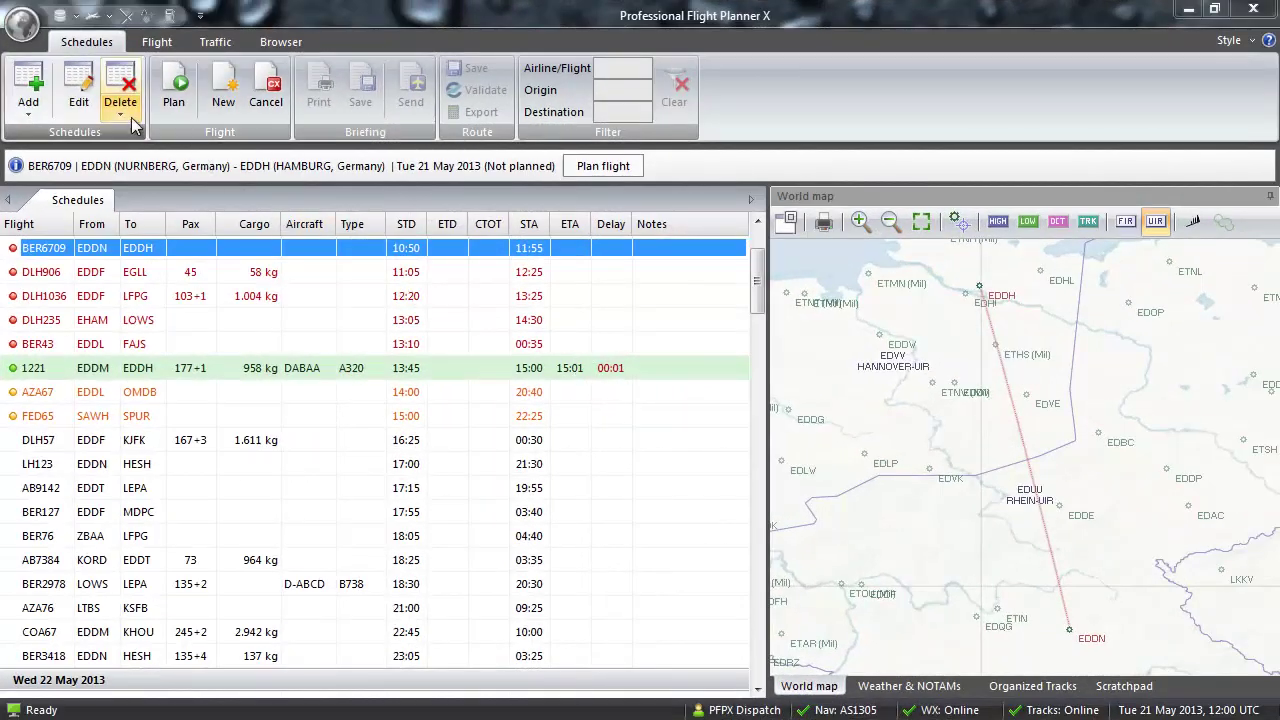
Step: Add and save flight 1221 EDDM–EDDH, 13:50–15:05, on aircraft DABAA (A320)
click(28, 86)
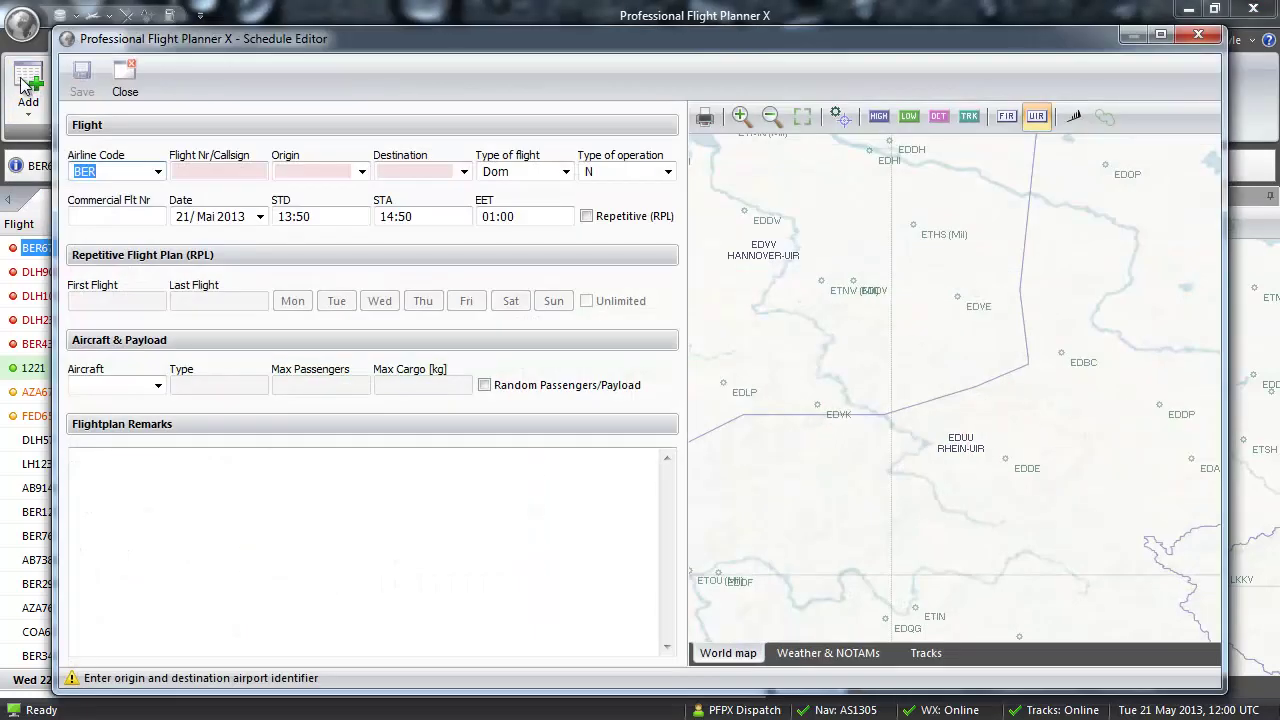
key(Tab)
text(1)
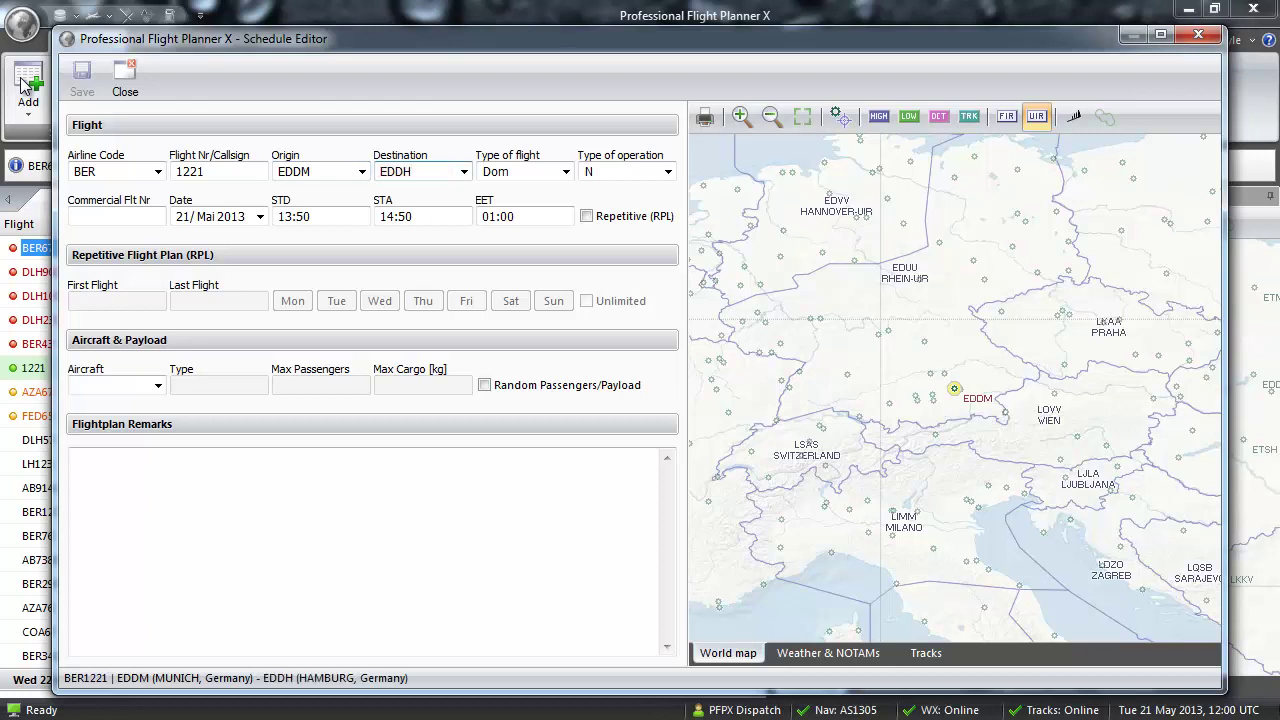
key(Tab)
key(Tab)
key(Tab)
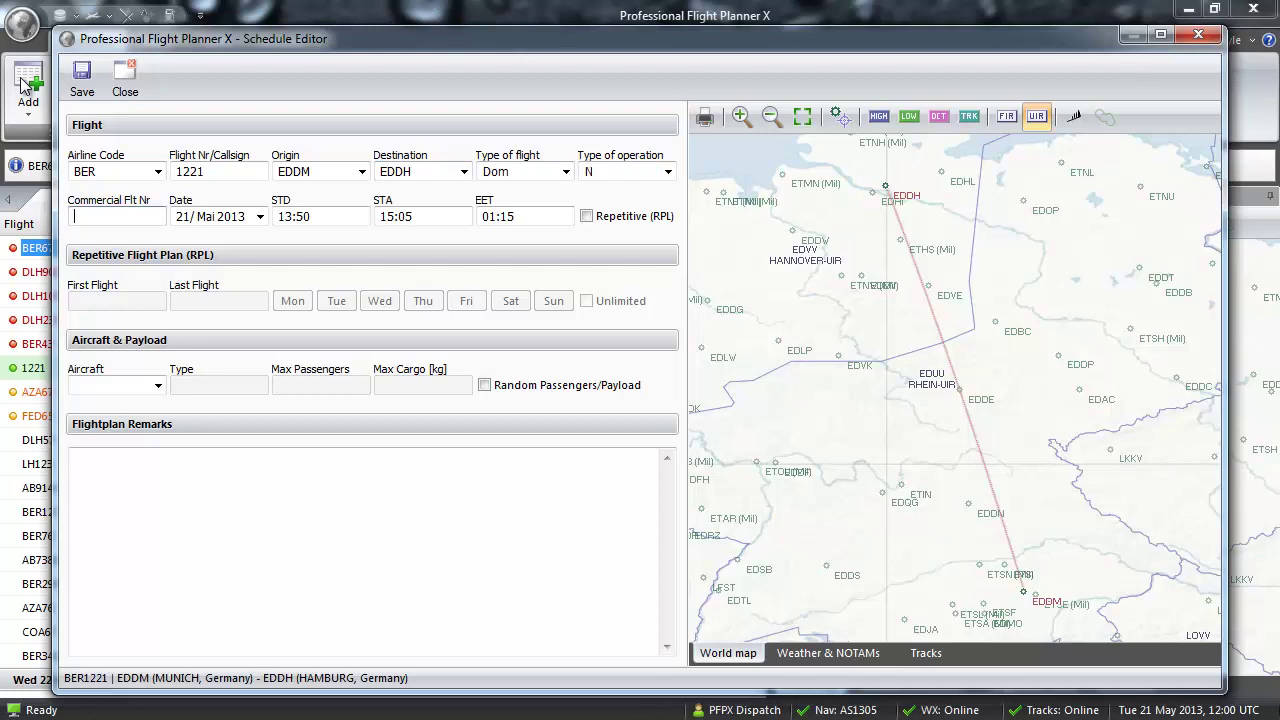
text(1221)
key(Tab)
key(Tab)
key(Tab)
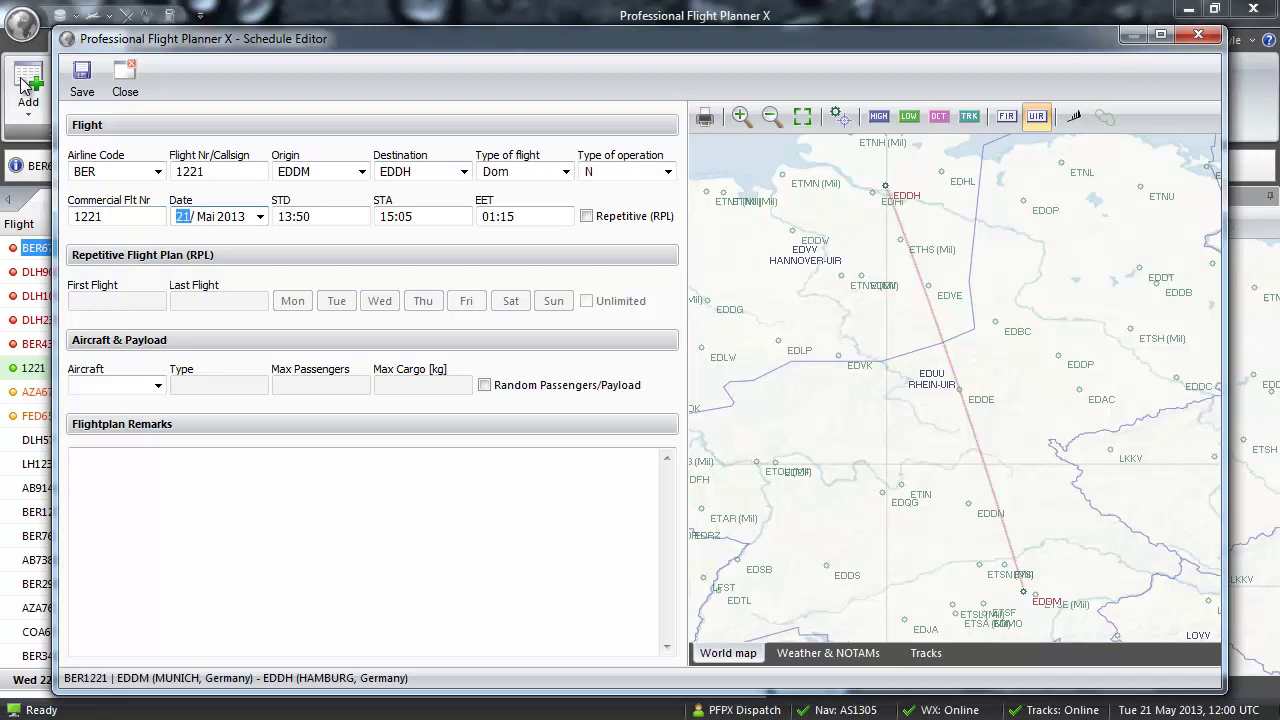
key(Tab)
key(Down)
key(Down)
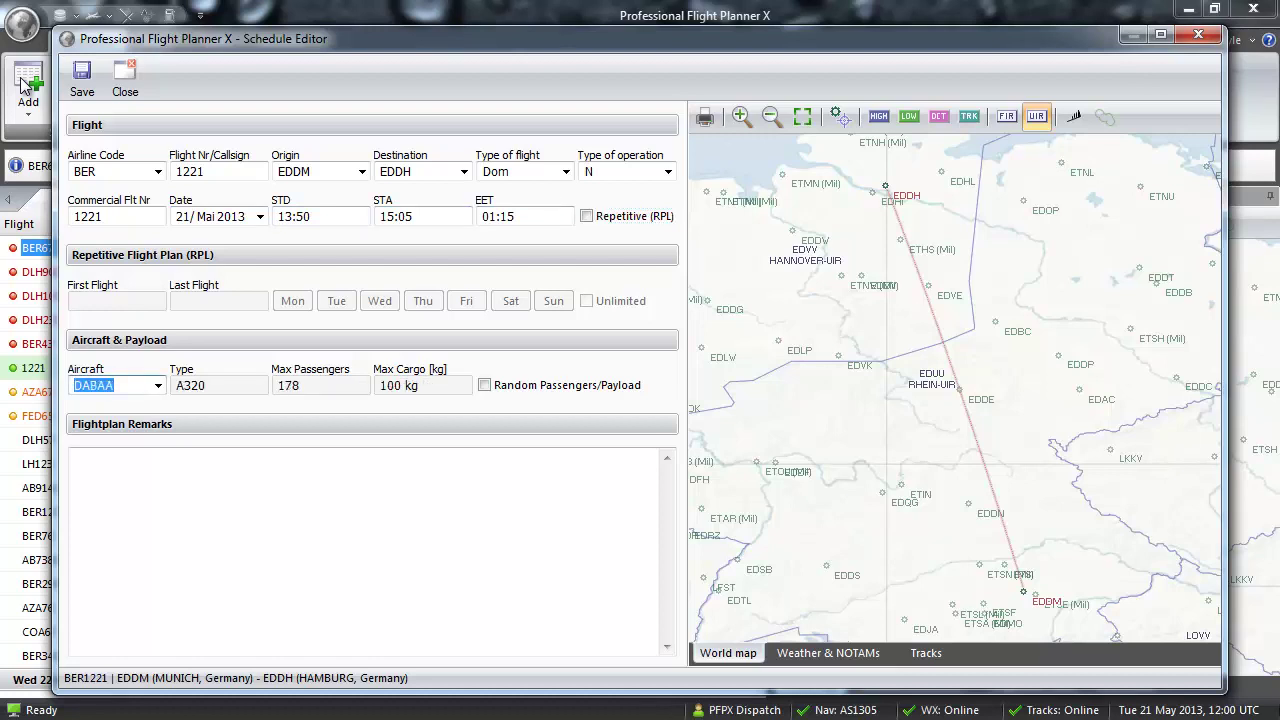
click(86, 86)
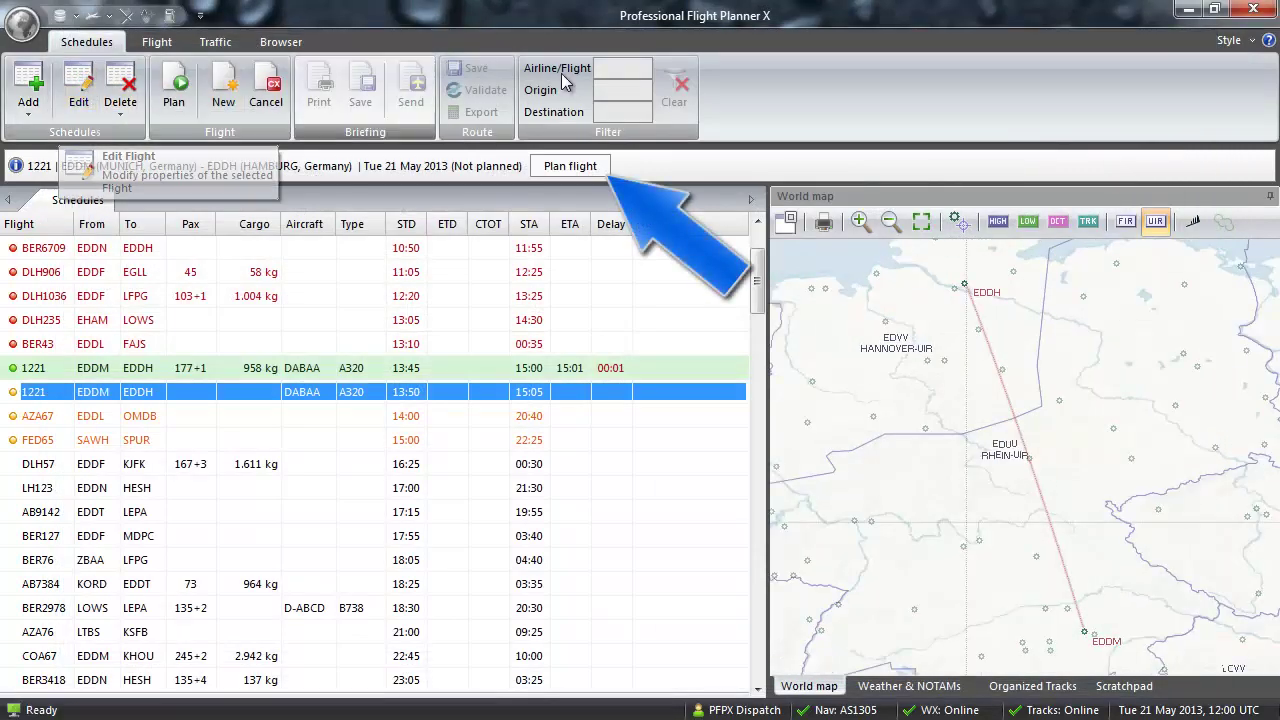
Step: Plan BER1221 with a random payload, an auto-found route and EDDW as first alternate
click(584, 168)
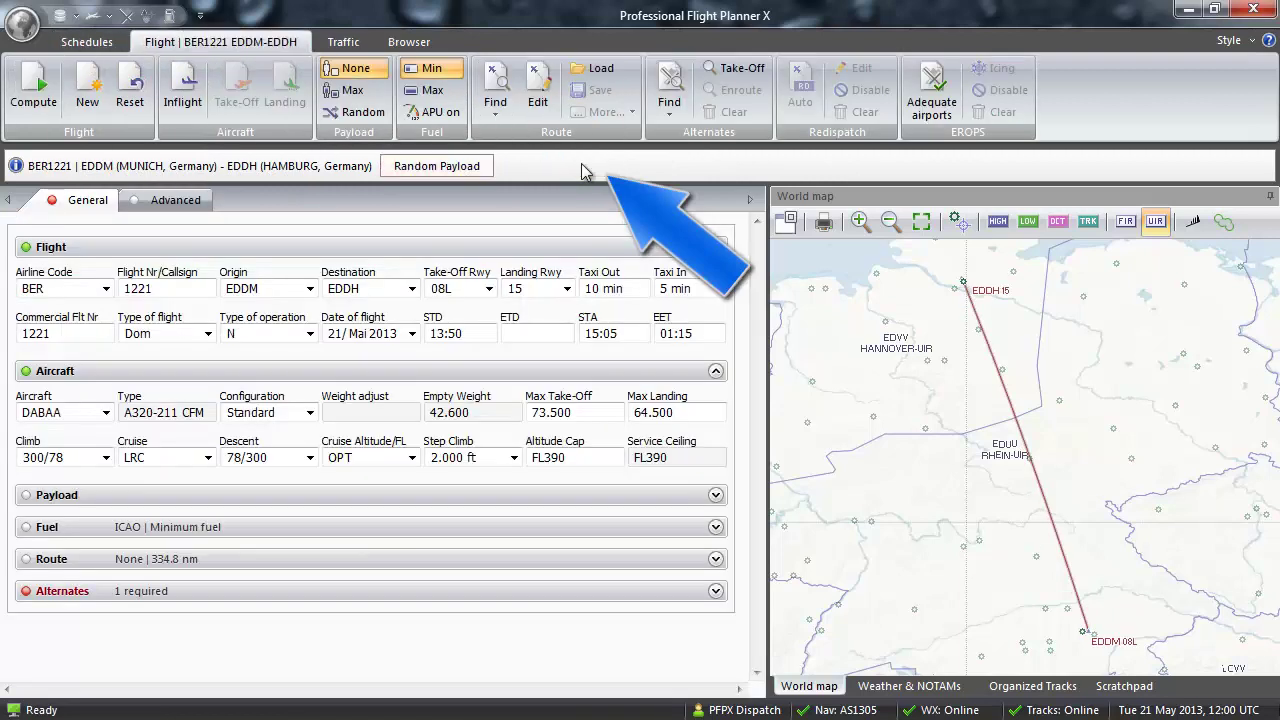
click(462, 166)
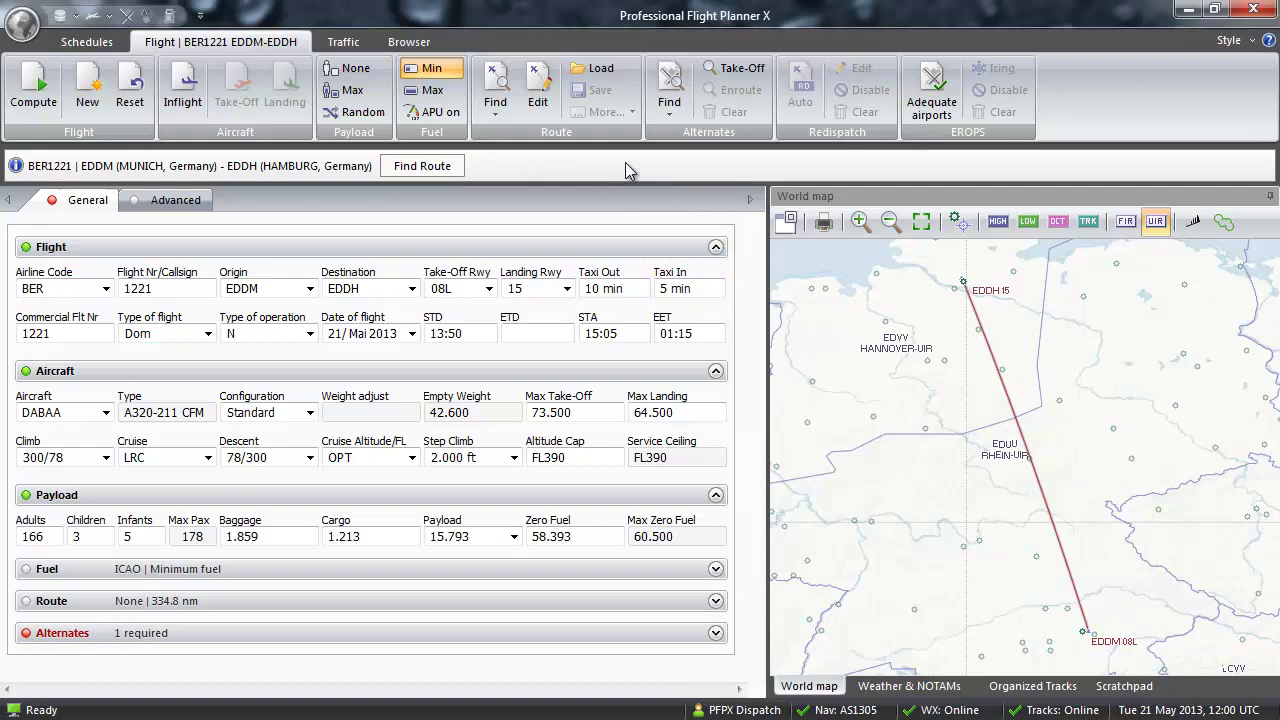
click(432, 166)
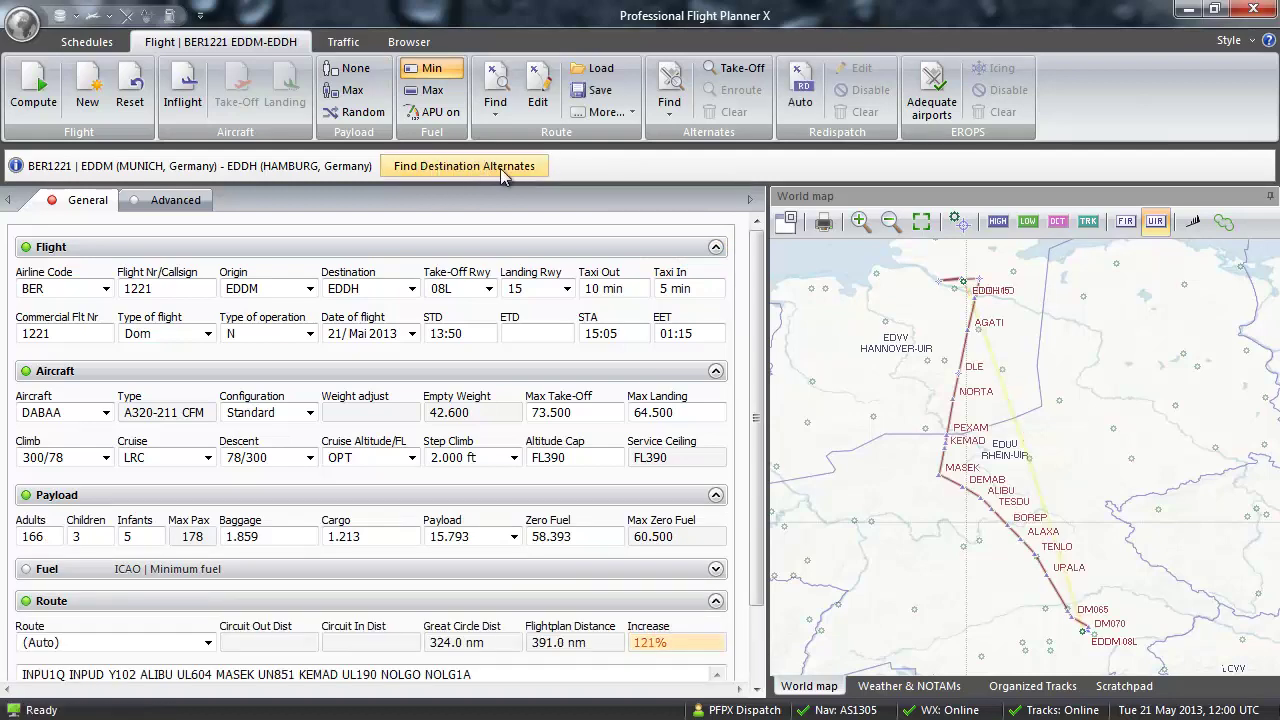
click(531, 166)
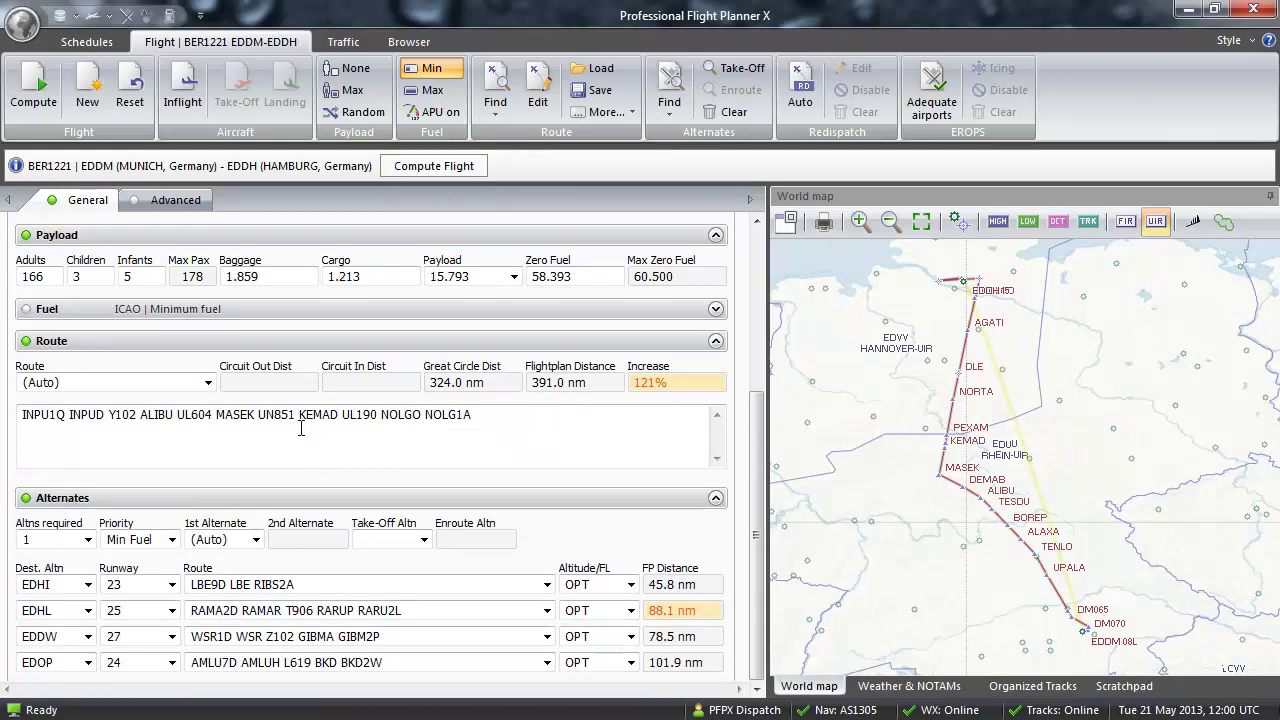
click(256, 540)
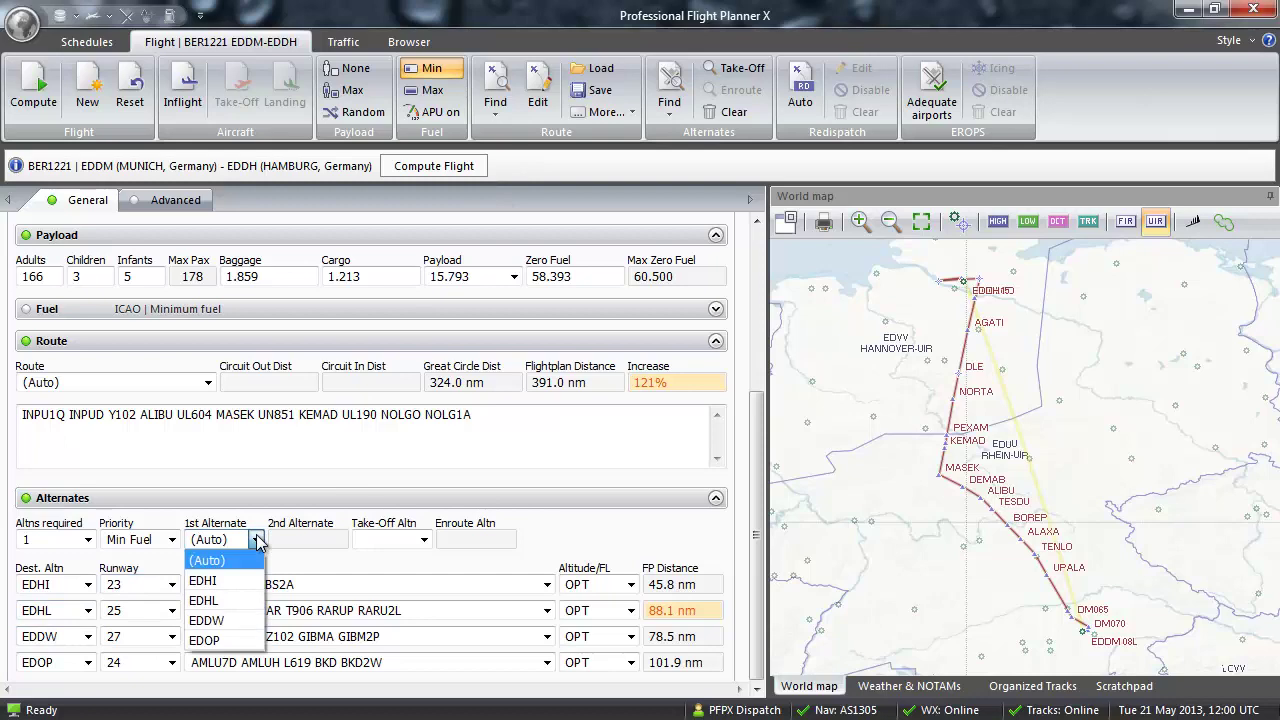
click(222, 621)
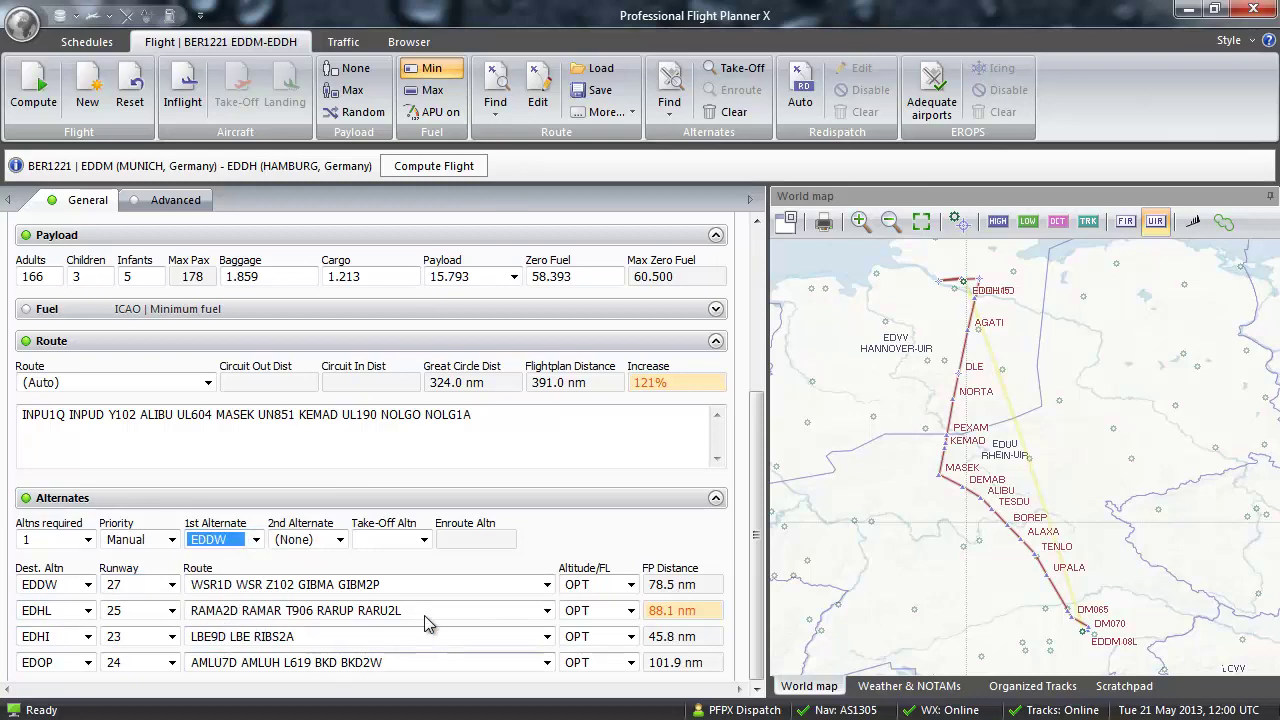
Step: Compute the 391 nm flight plan and pass CFMU validation with no errors
click(432, 166)
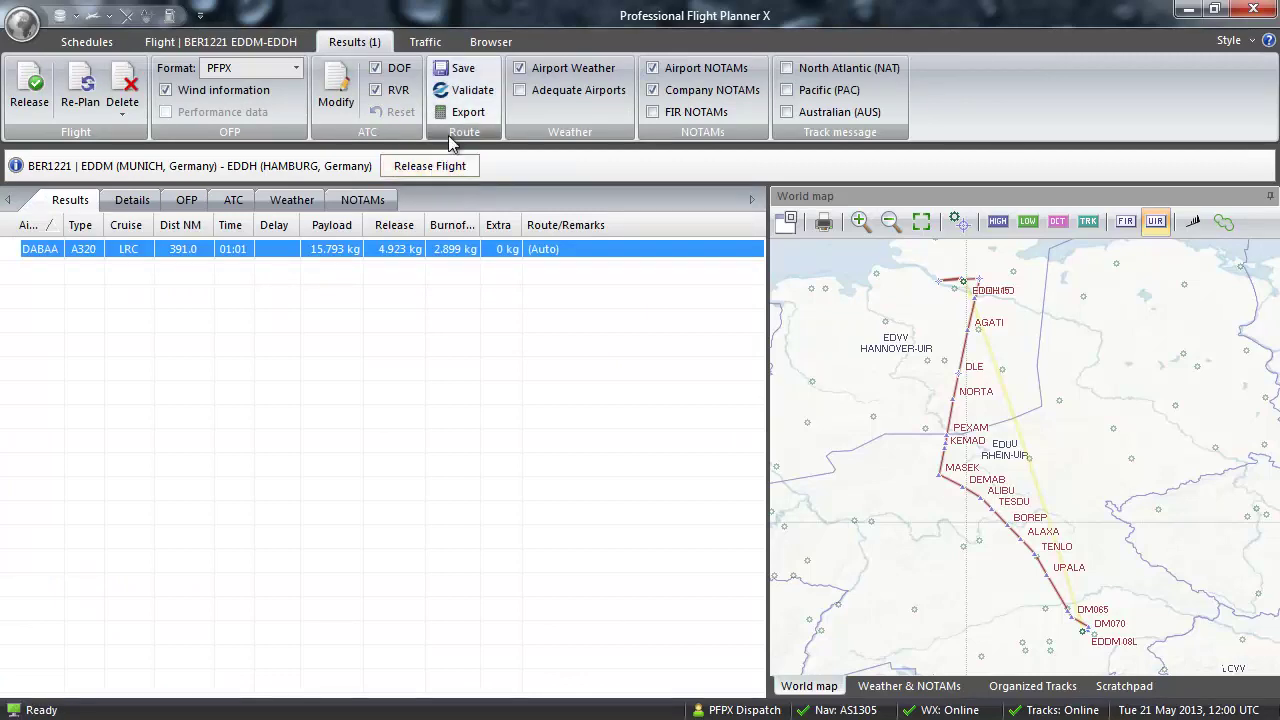
click(466, 92)
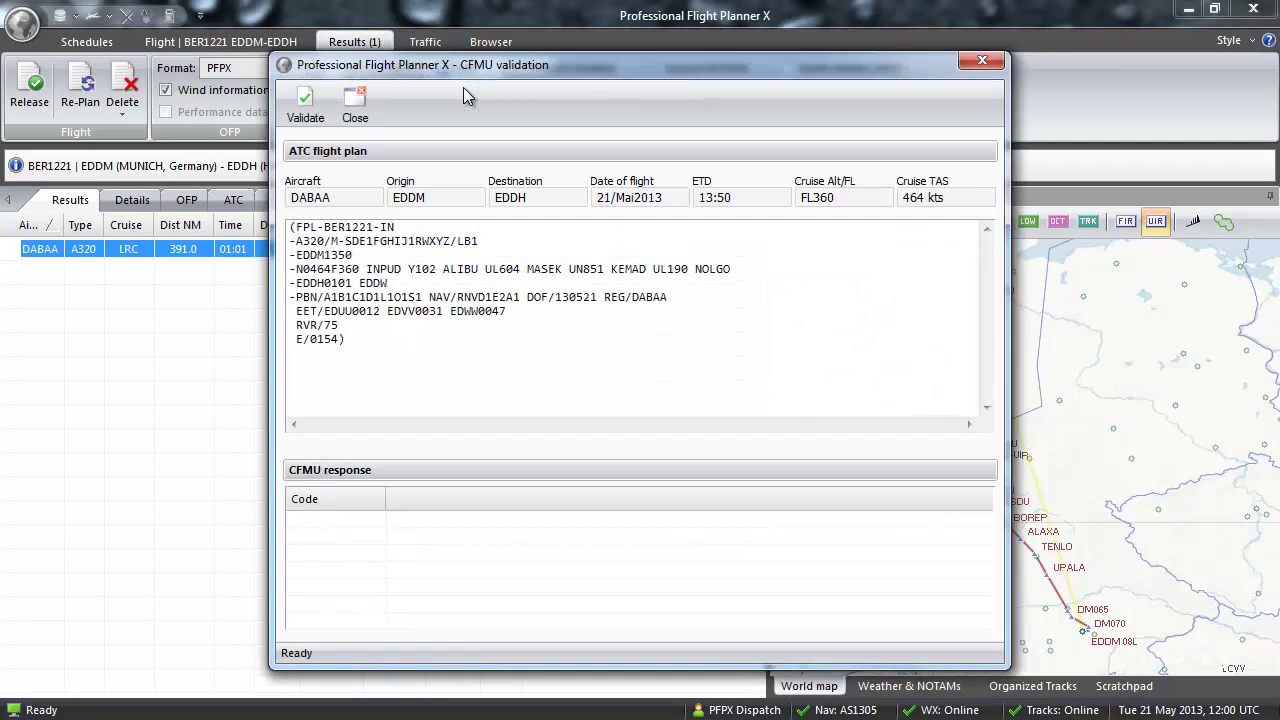
click(305, 100)
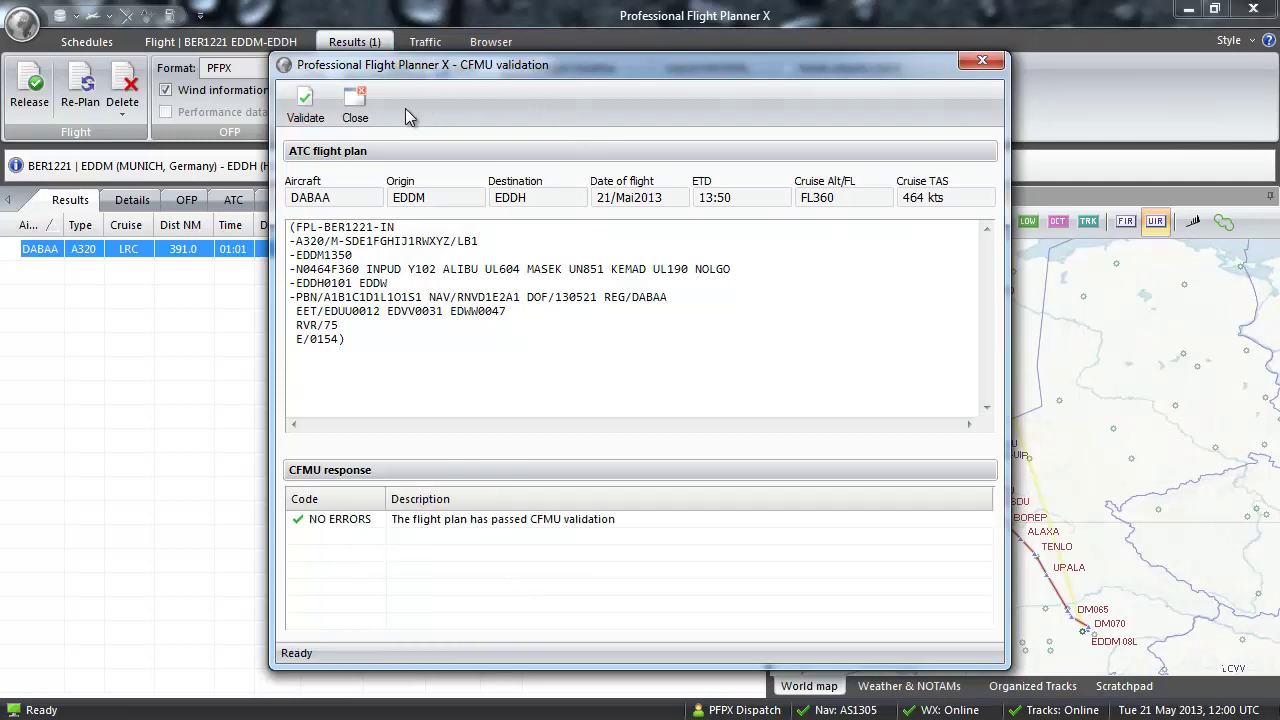
click(355, 108)
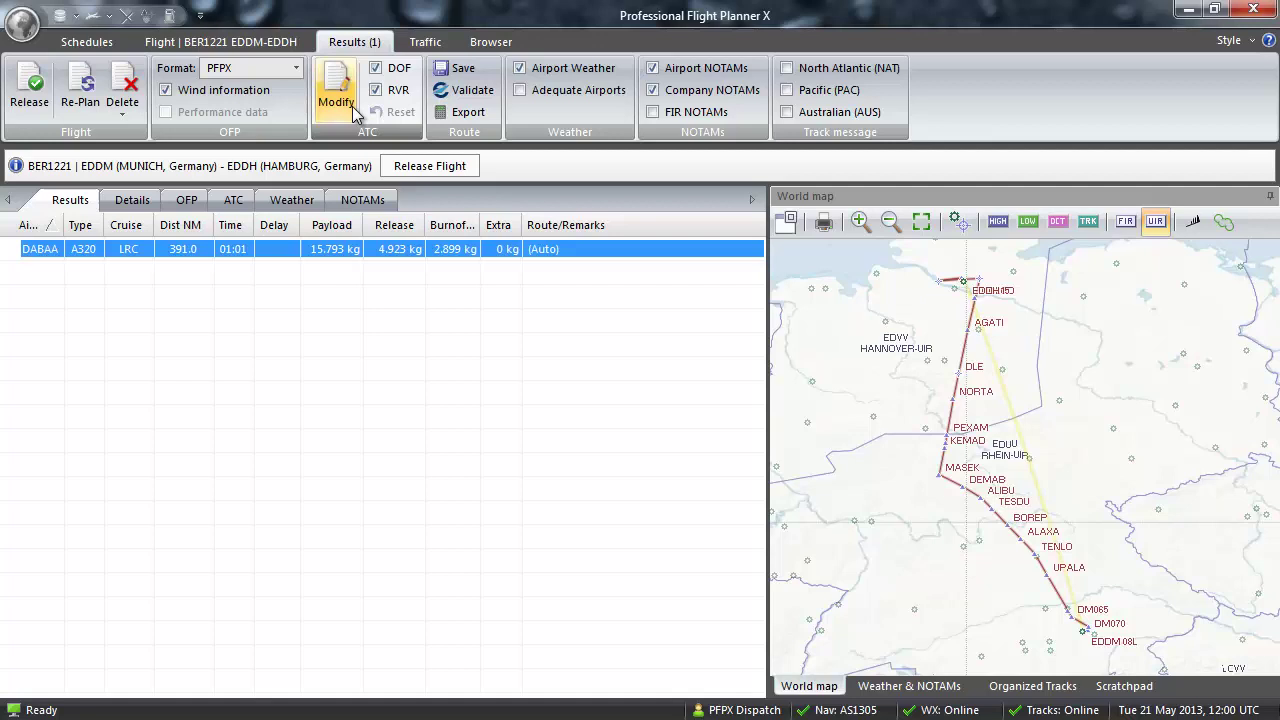
Step: Release BER1221, then review its fuel details, OFP and ATC plan FPL-BER1221-IN
click(428, 168)
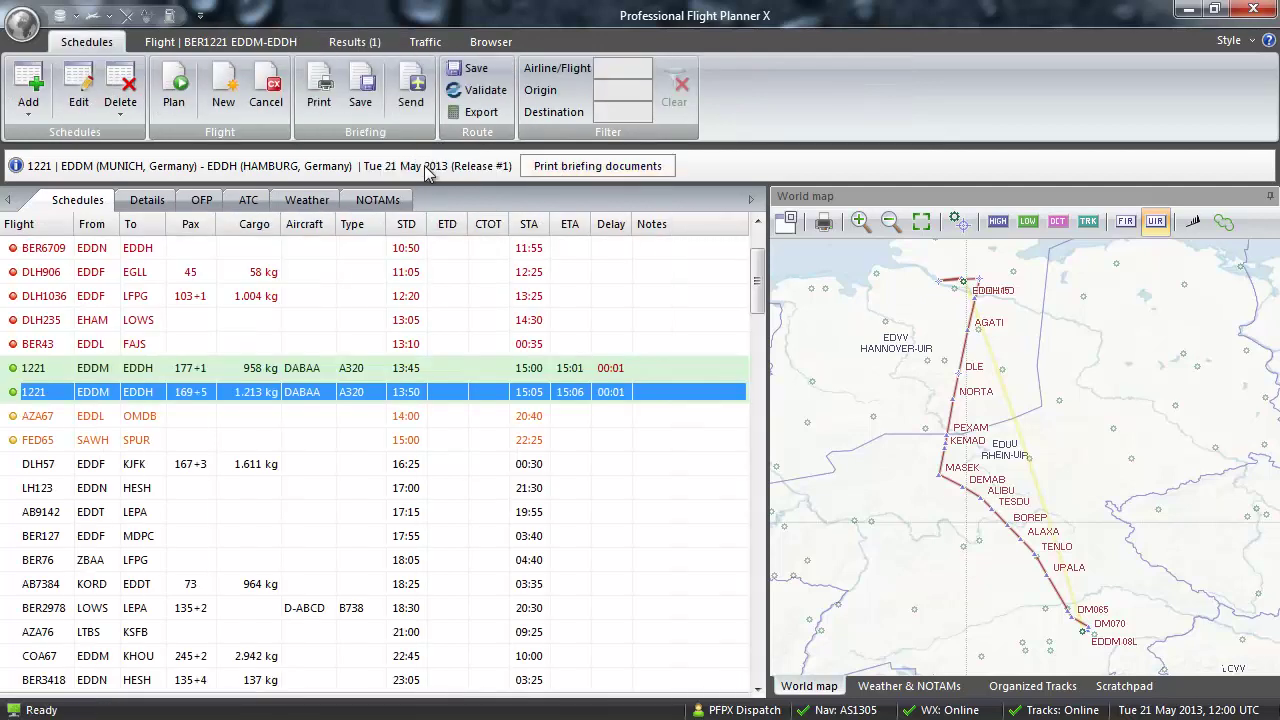
click(149, 202)
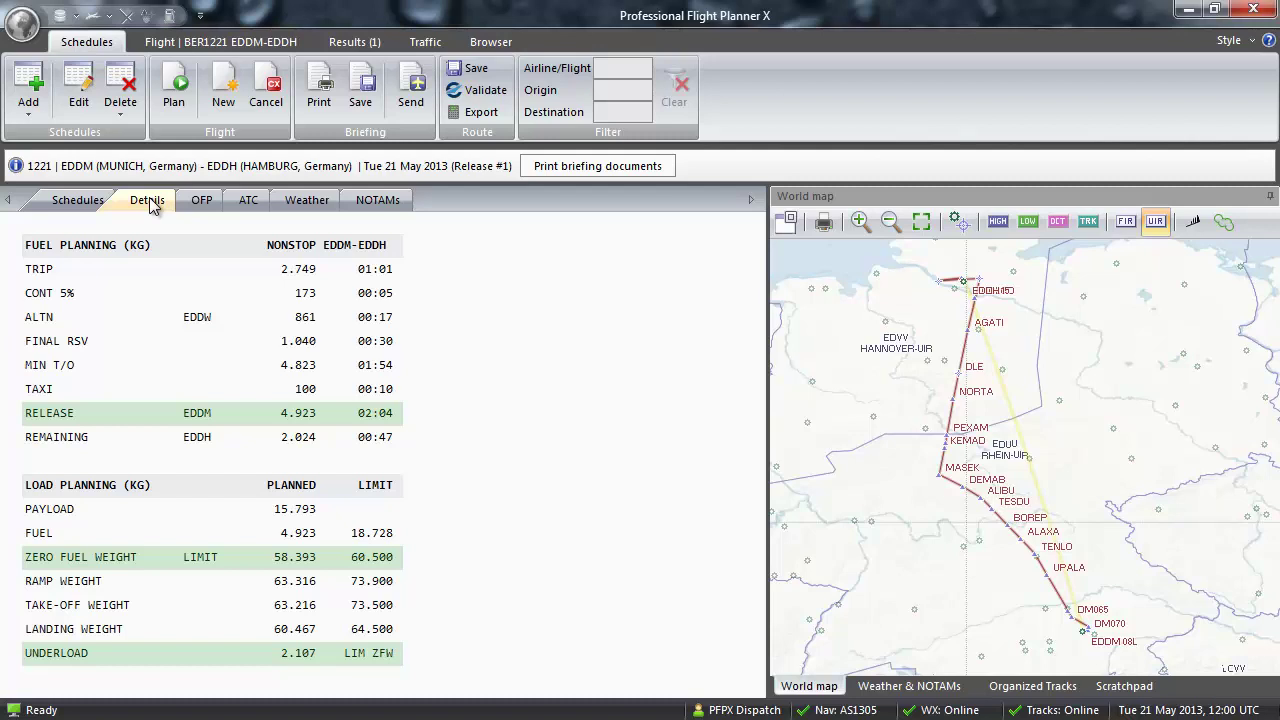
click(201, 202)
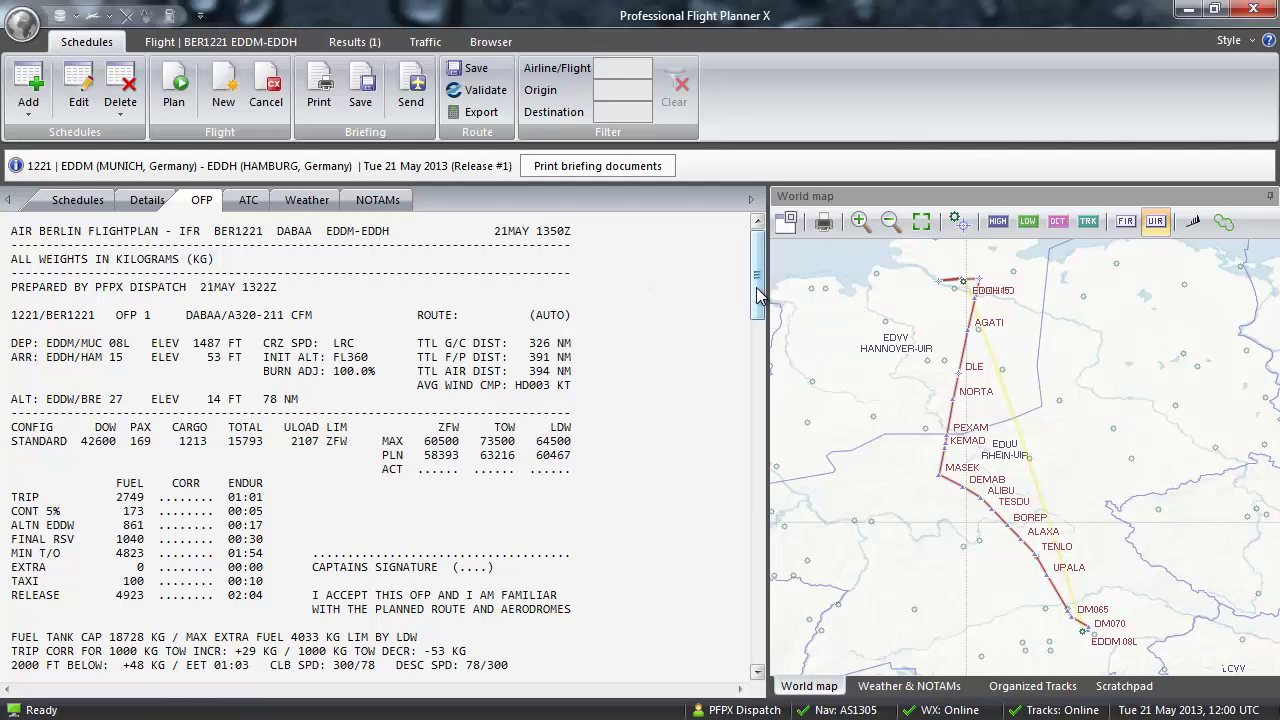
mouse_move(757, 295)
mouse_down()
mouse_move(771, 403)
mouse_move(766, 631)
mouse_up()
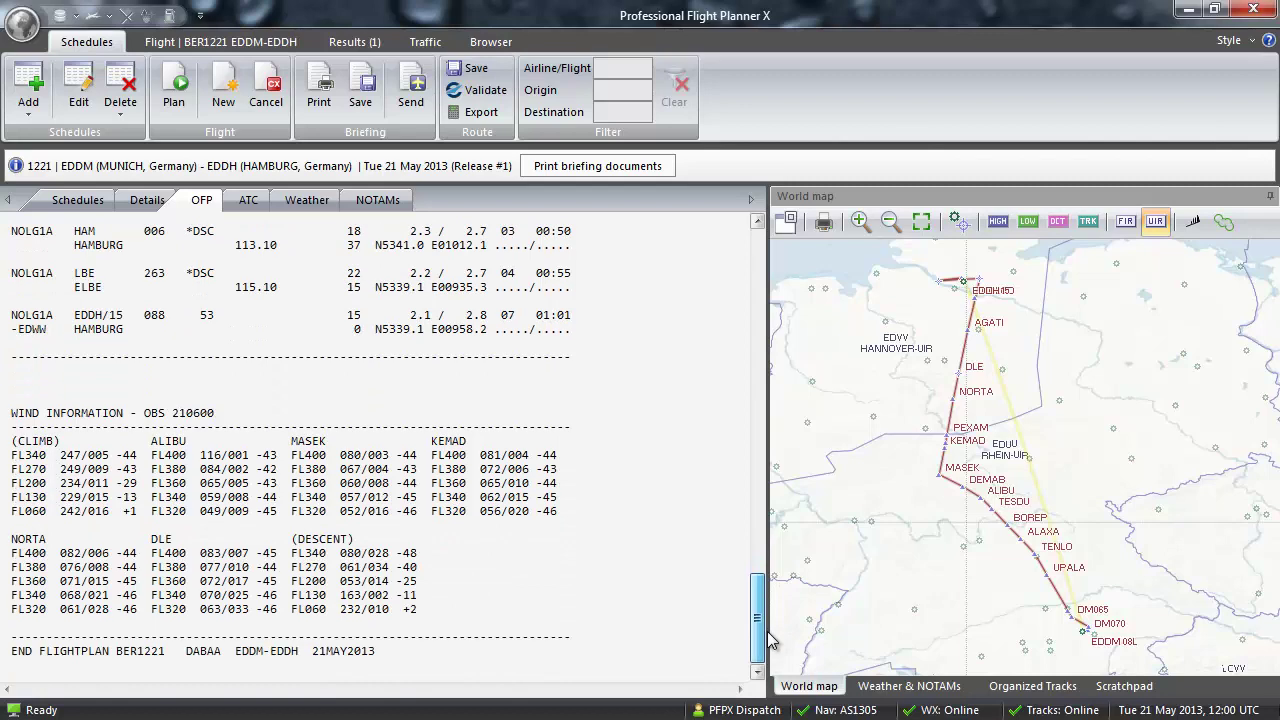
click(247, 204)
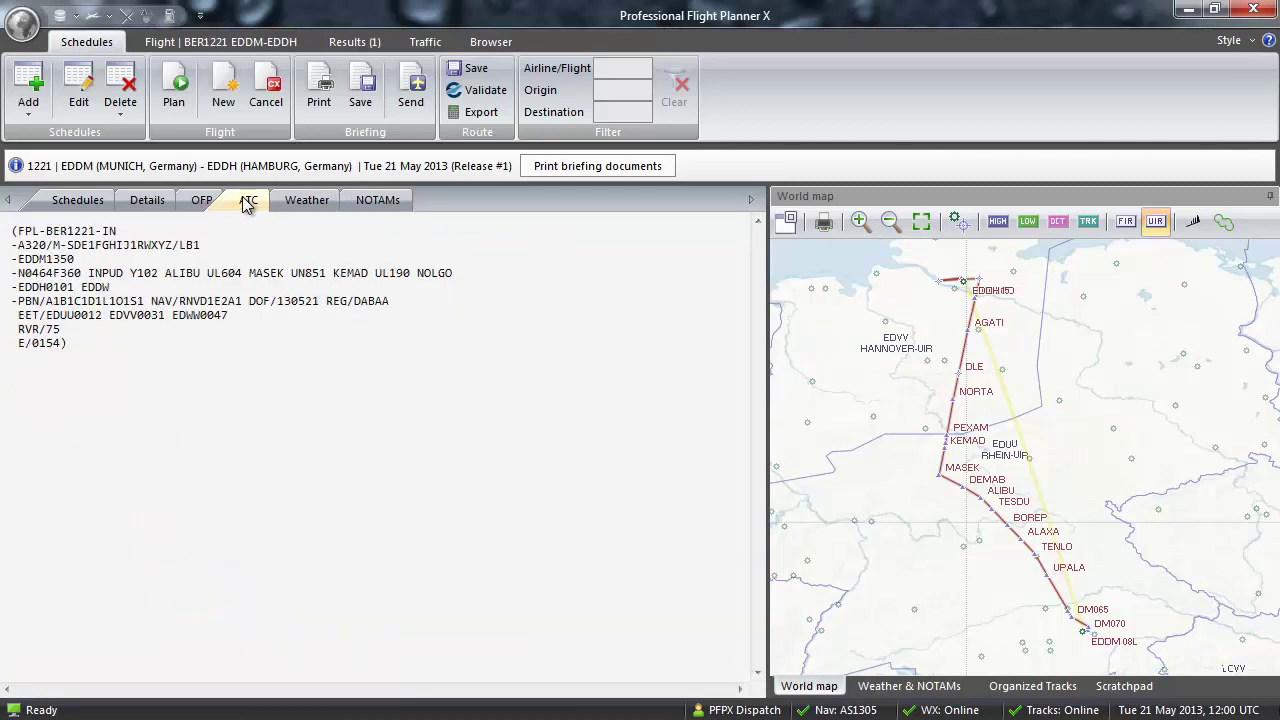
Step: Review the EDDM weather and NOTAM briefings, then set route export MUCHAM to Airbus Extended
click(313, 204)
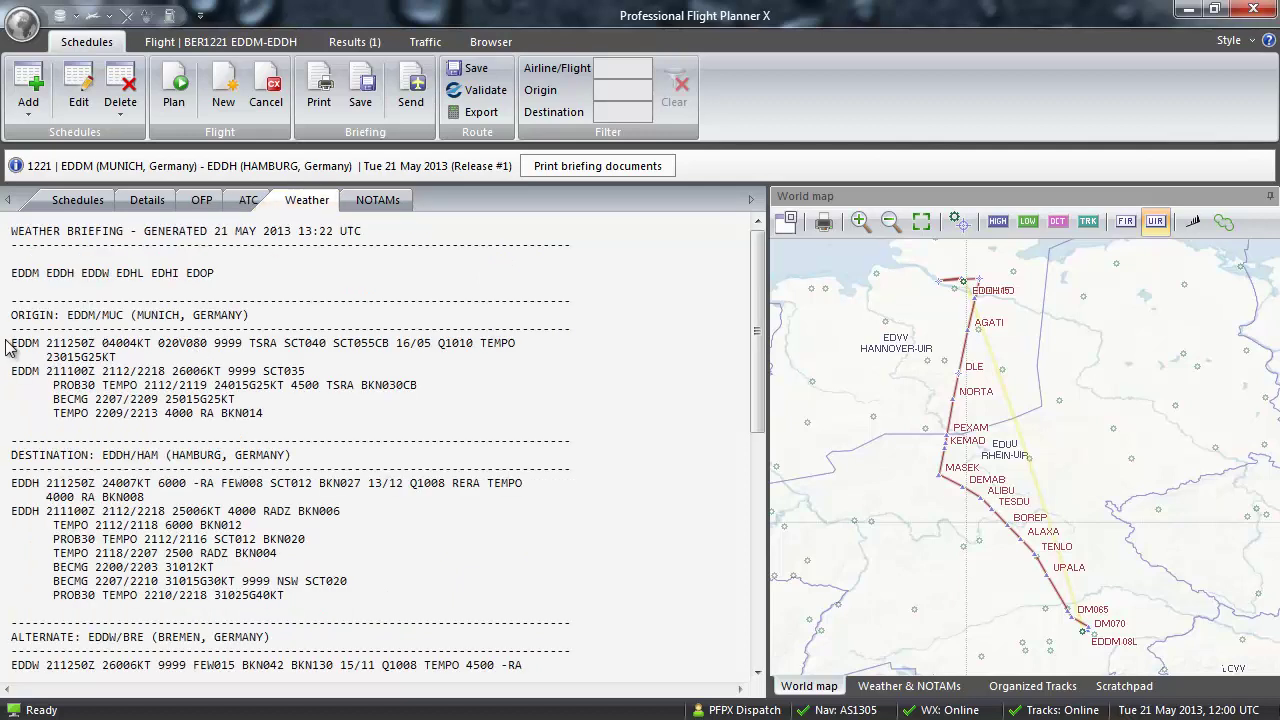
drag(6, 342, 289, 427)
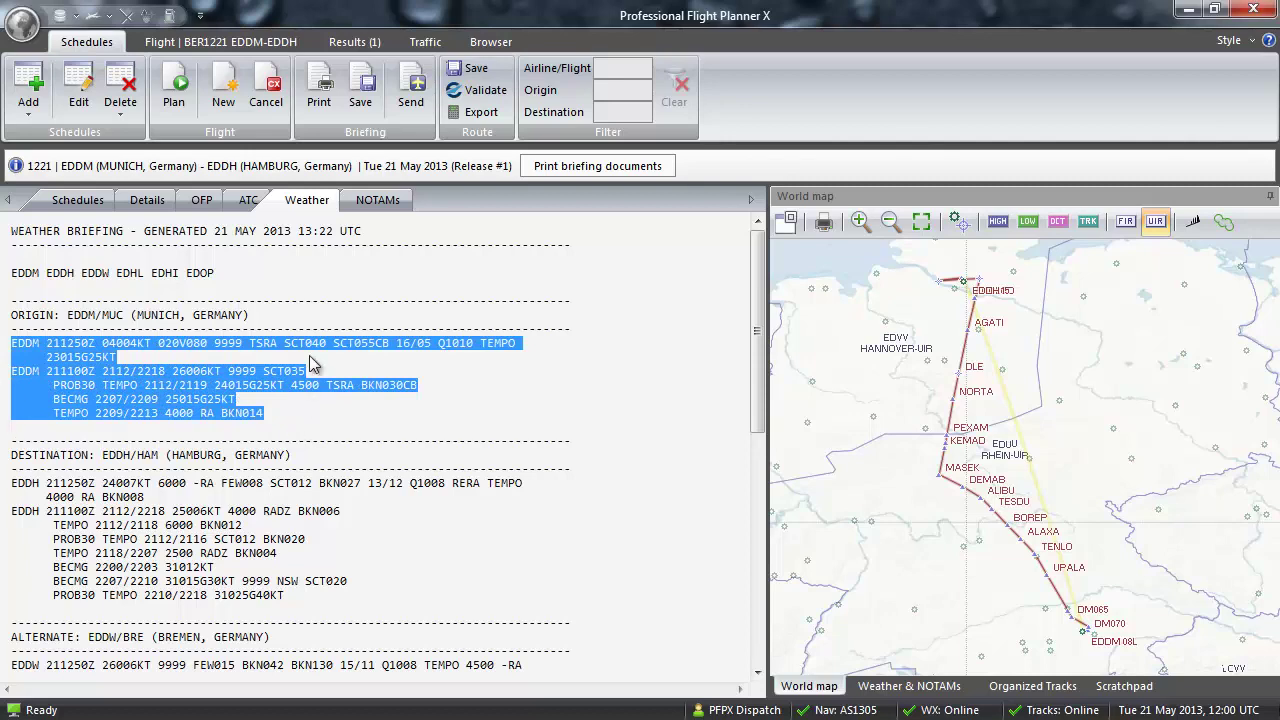
click(375, 198)
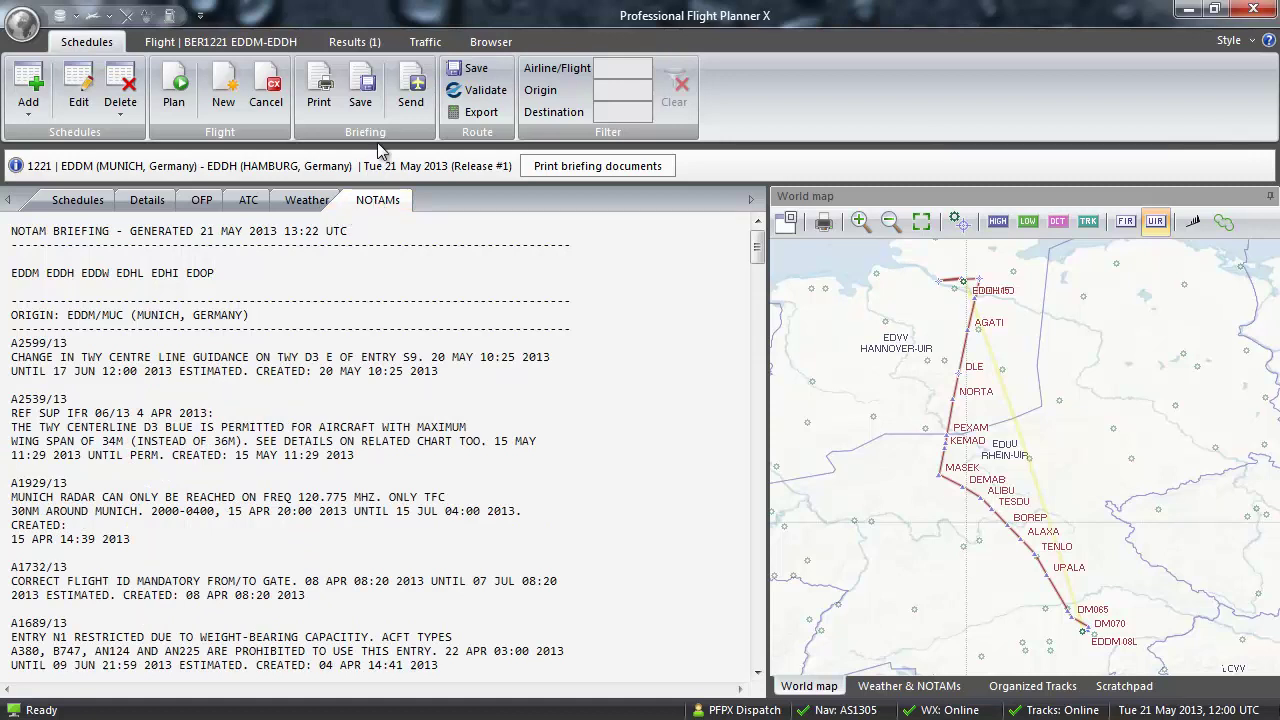
click(467, 114)
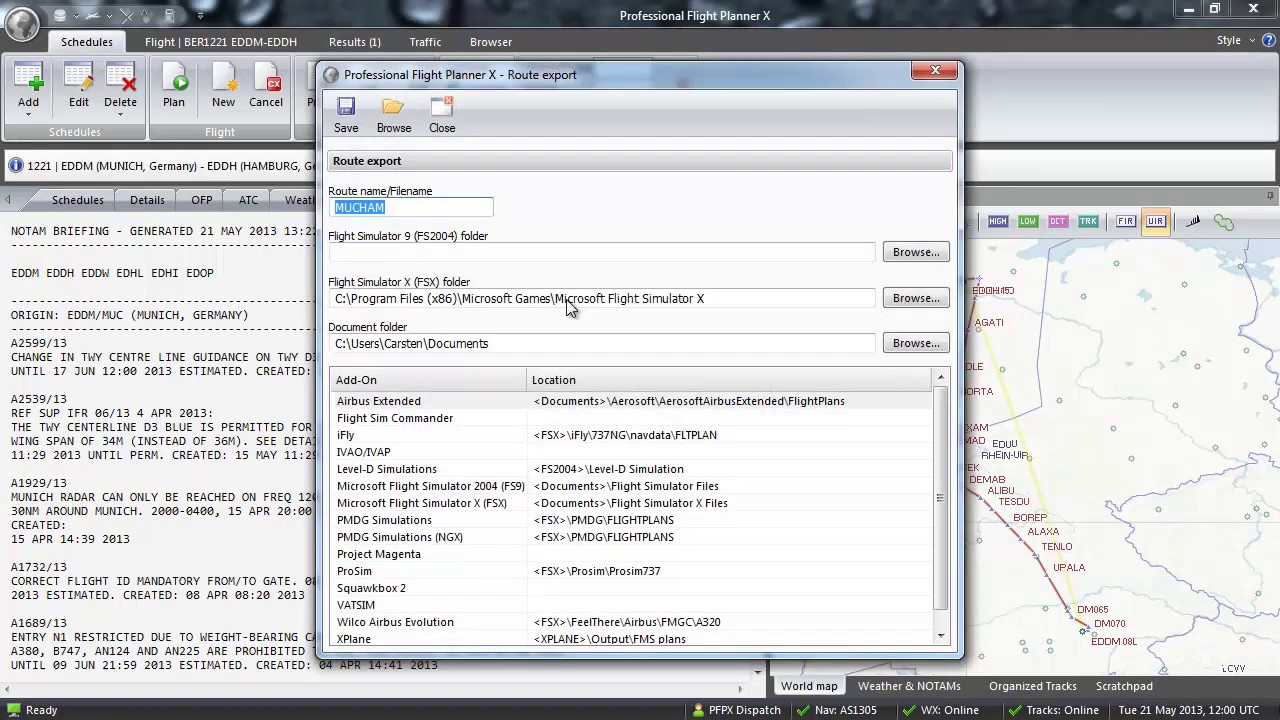
click(627, 408)
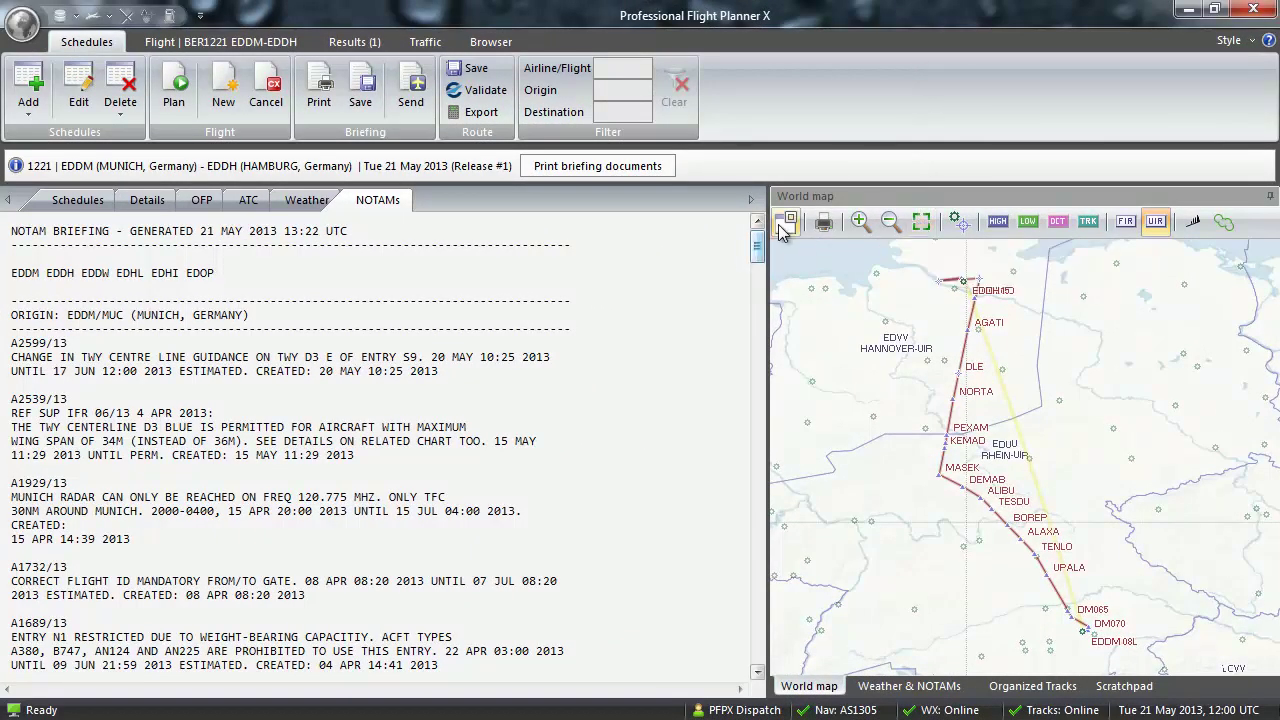
Step: Maximise the EDDM–EDDH route map to full screen over the NOTAM briefing
click(785, 225)
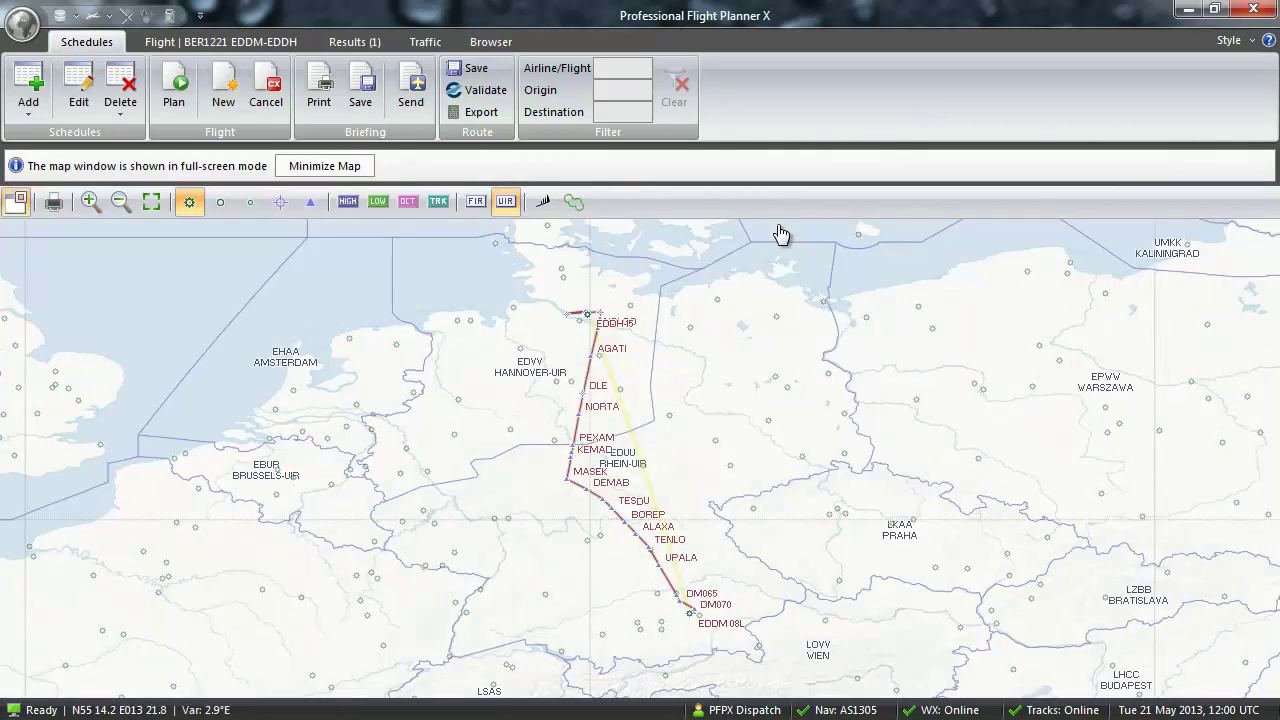
Step: Overlay FL300 wind barbs on the route map and zoom out and back in around the route
click(543, 203)
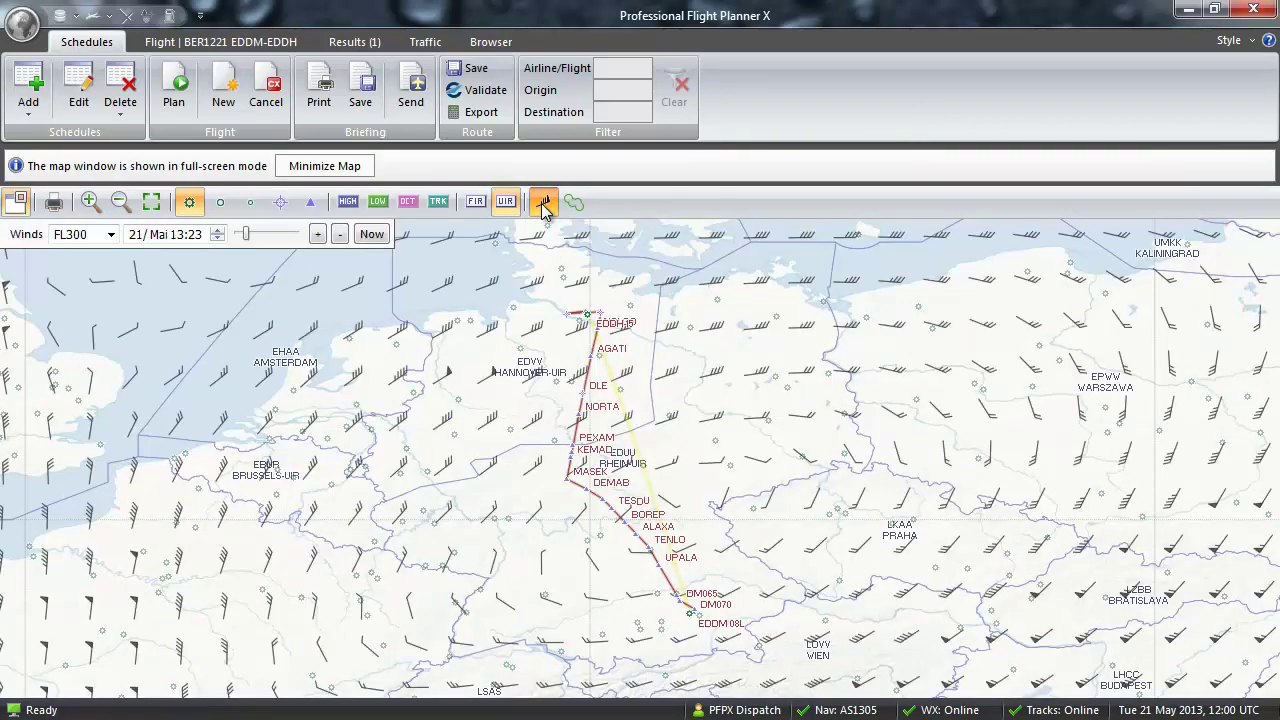
scroll(603, 347, down, 1)
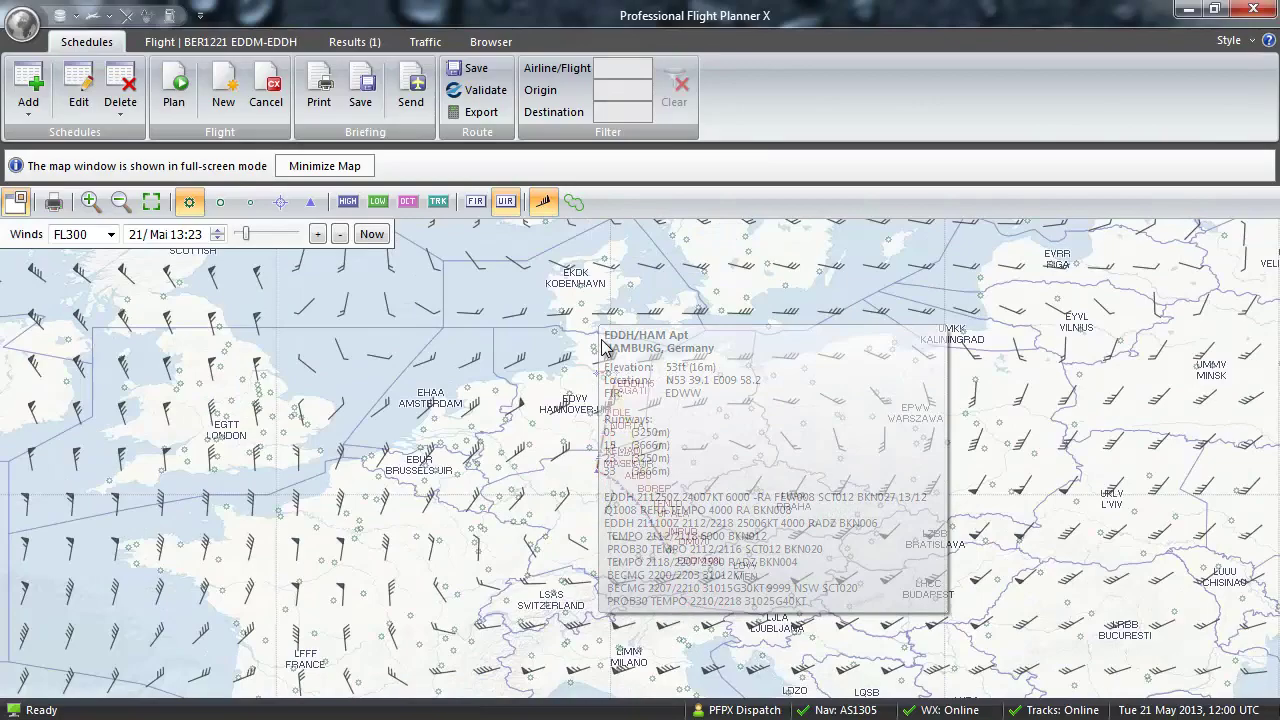
scroll(700, 420, down, 4)
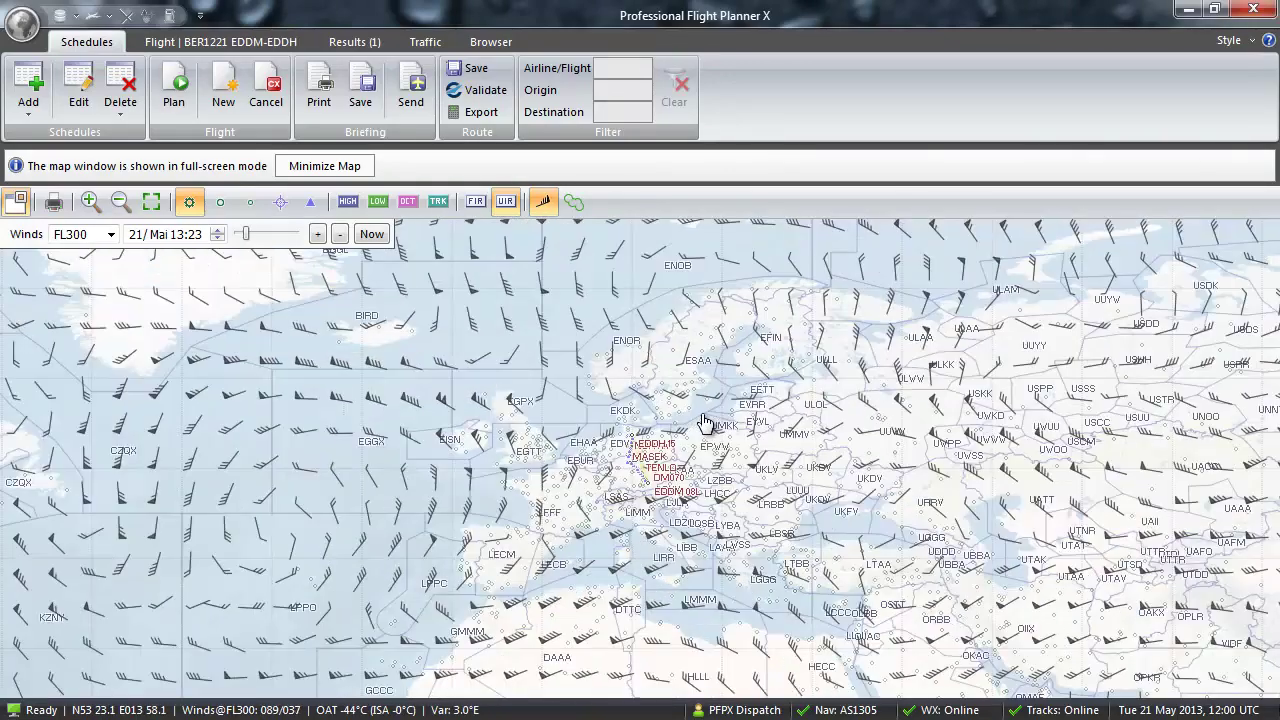
scroll(705, 421, down, 1)
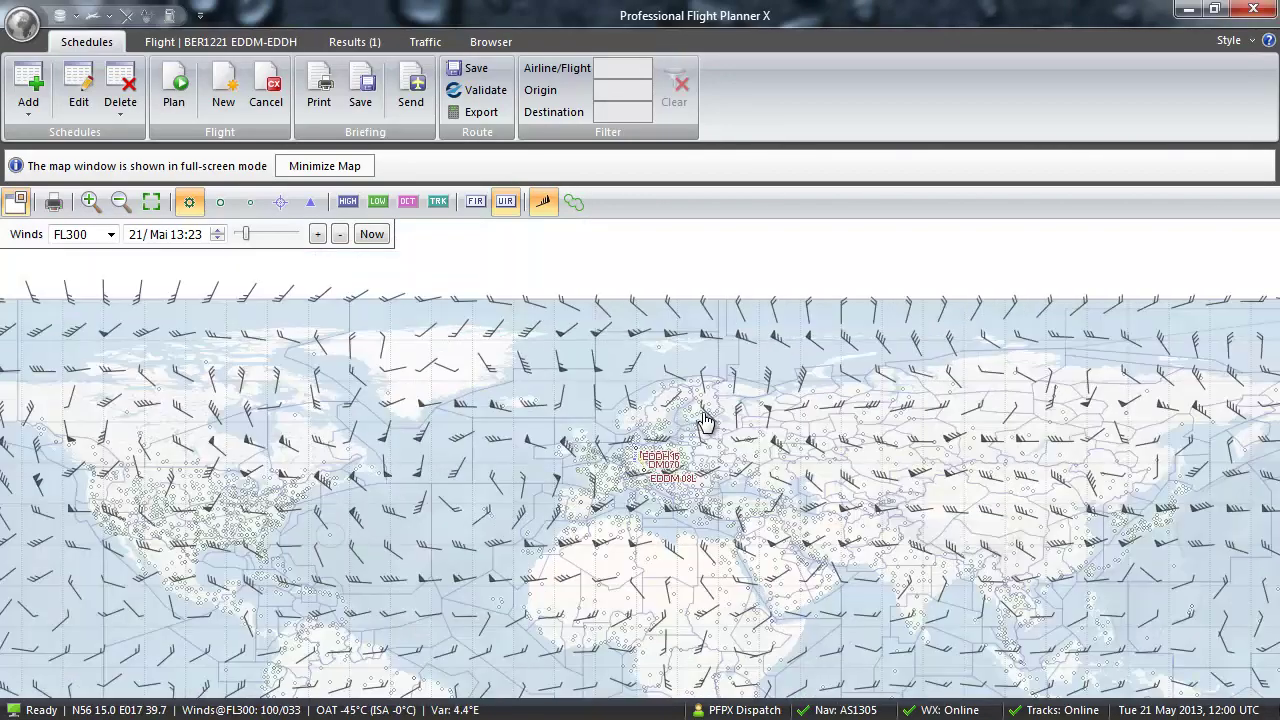
scroll(700, 421, up, 1)
scroll(640, 495, up, 1)
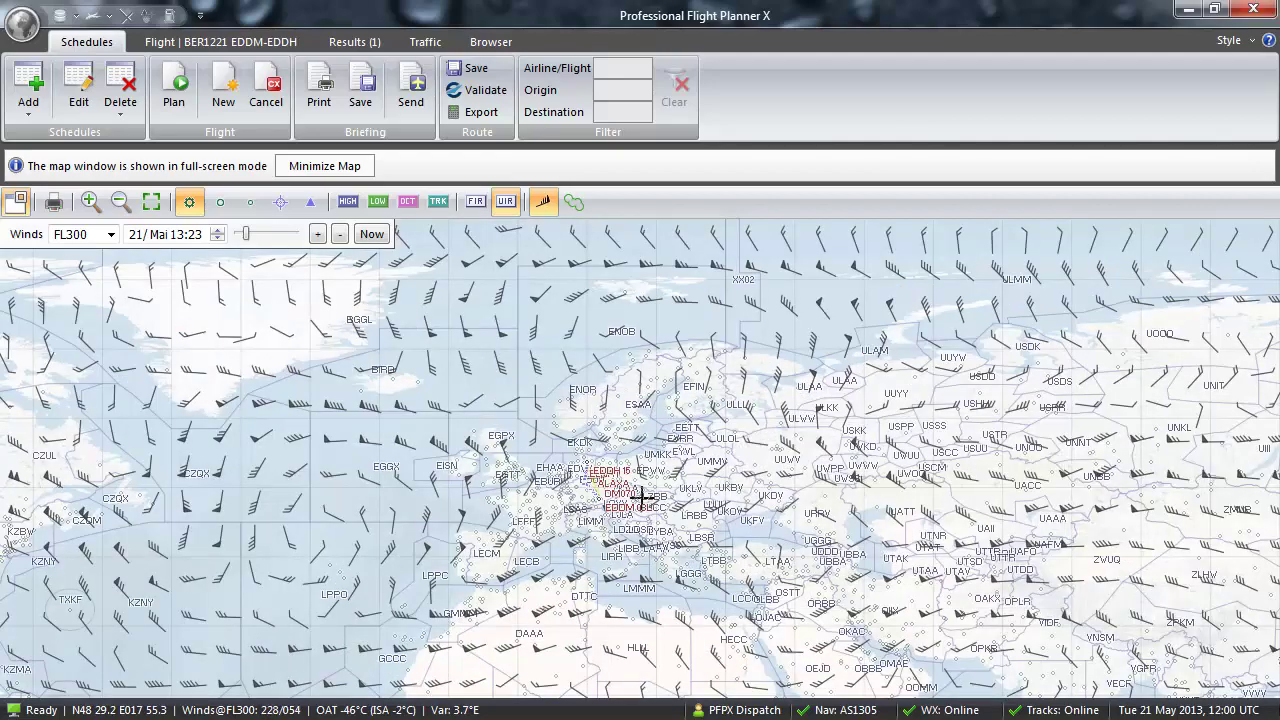
scroll(640, 495, up, 2)
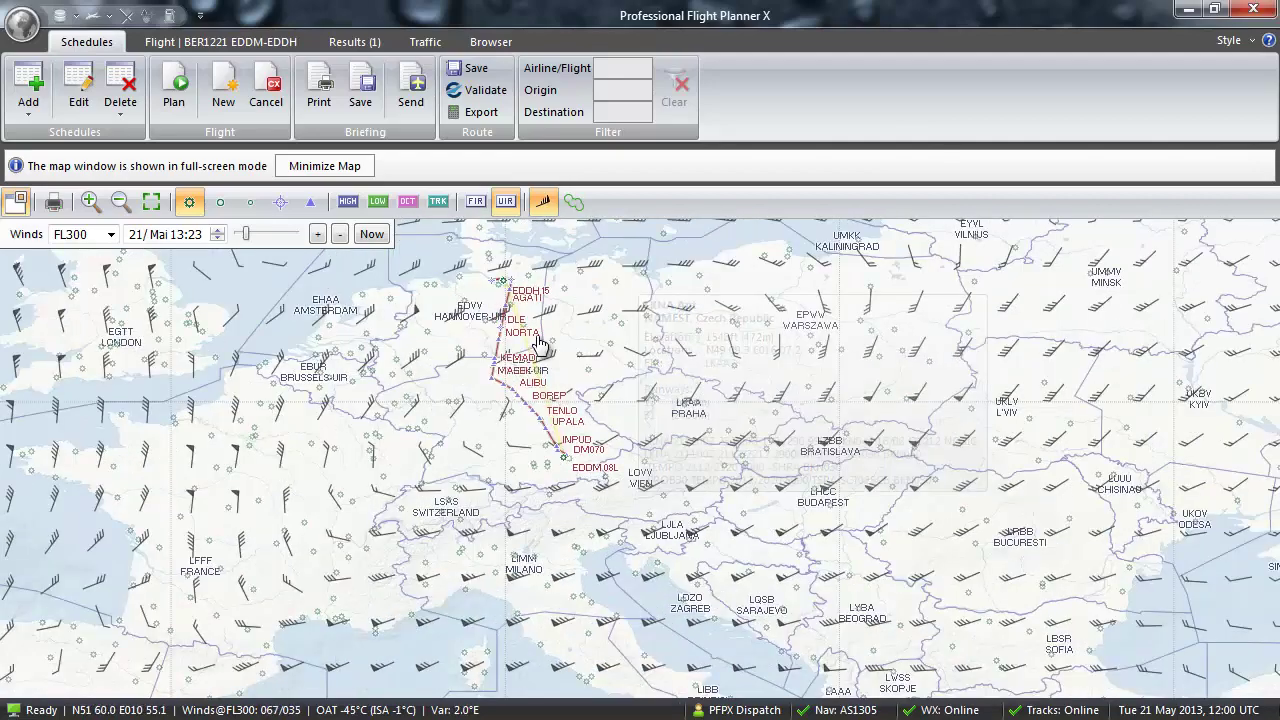
scroll(537, 342, up, 1)
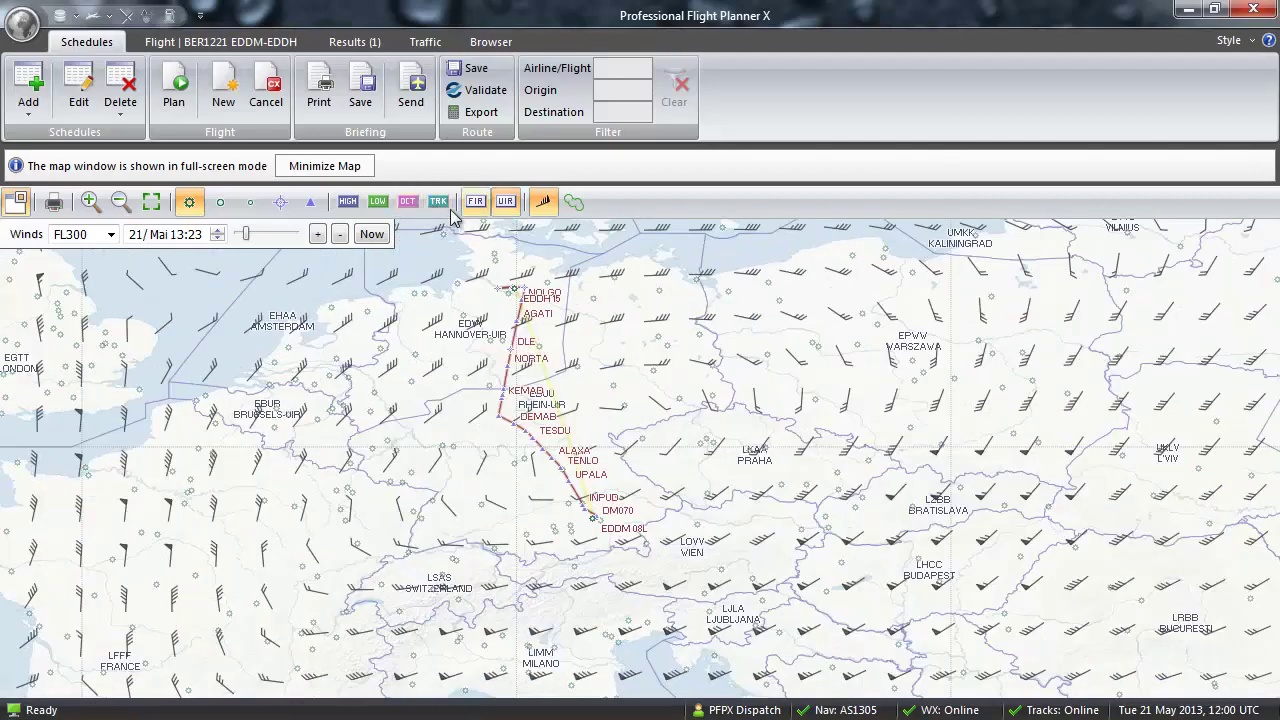
Step: Hide the wind barbs and show high-altitude airways instead of low ones
click(542, 202)
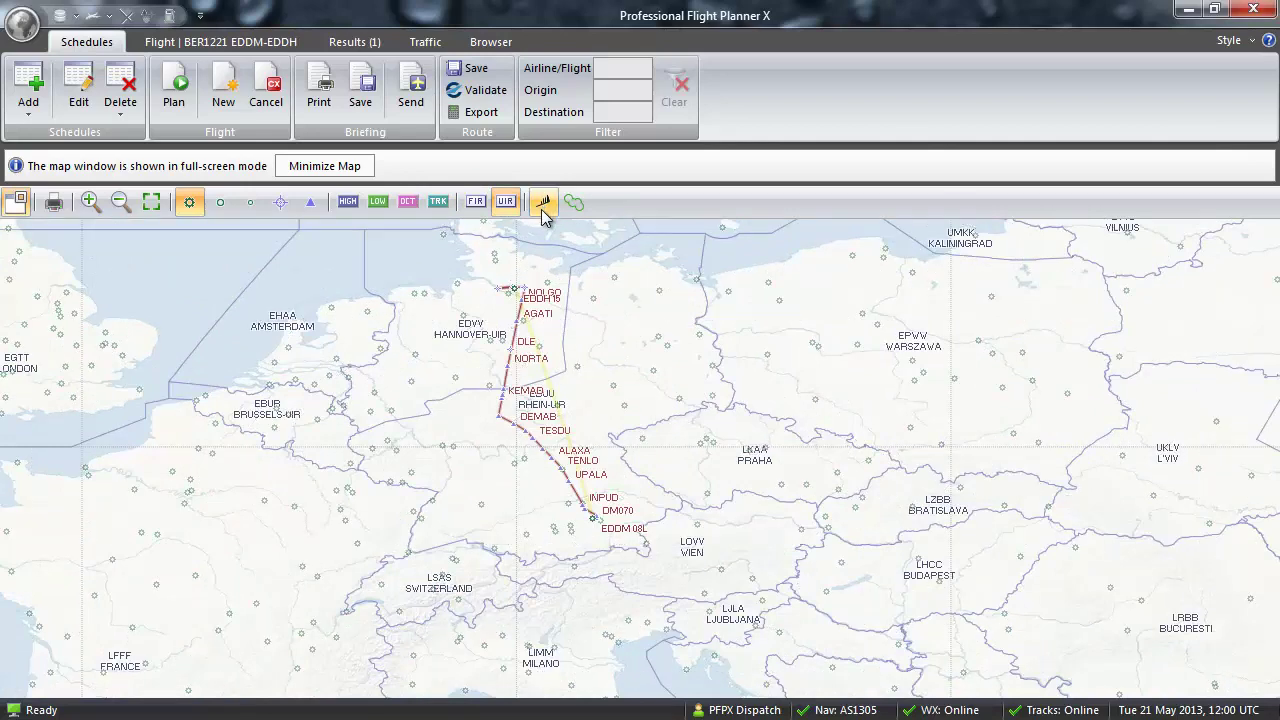
click(378, 202)
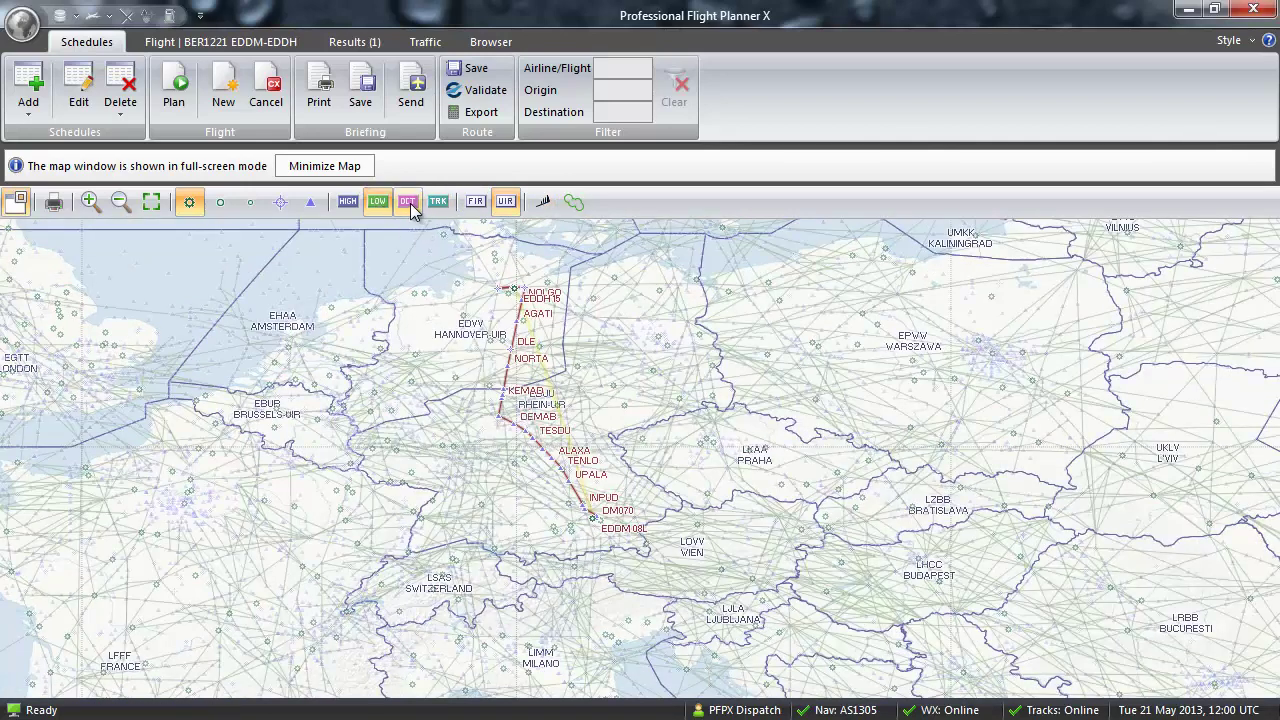
click(346, 203)
Step: Zoom in and follow the route north from MASEK past PEXAM and Hannover to Hamburg
scroll(537, 471, up, 3)
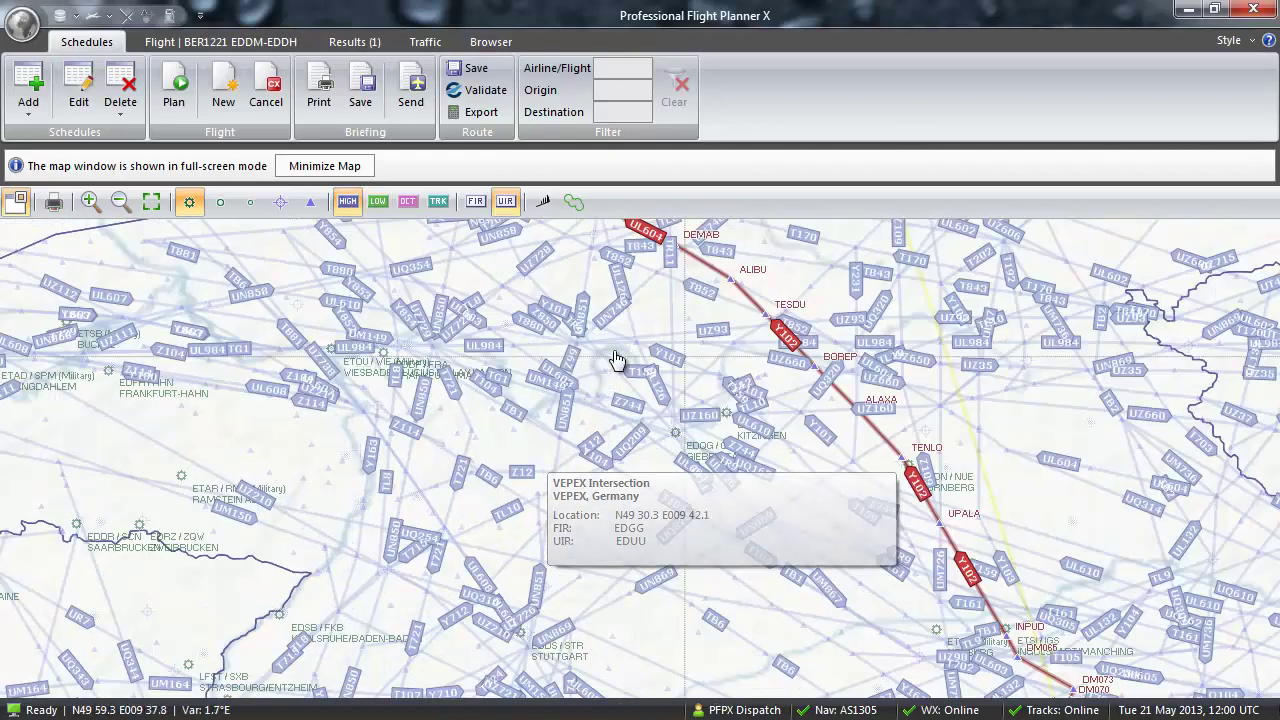
drag(638, 339, 634, 449)
scroll(629, 349, up, 1)
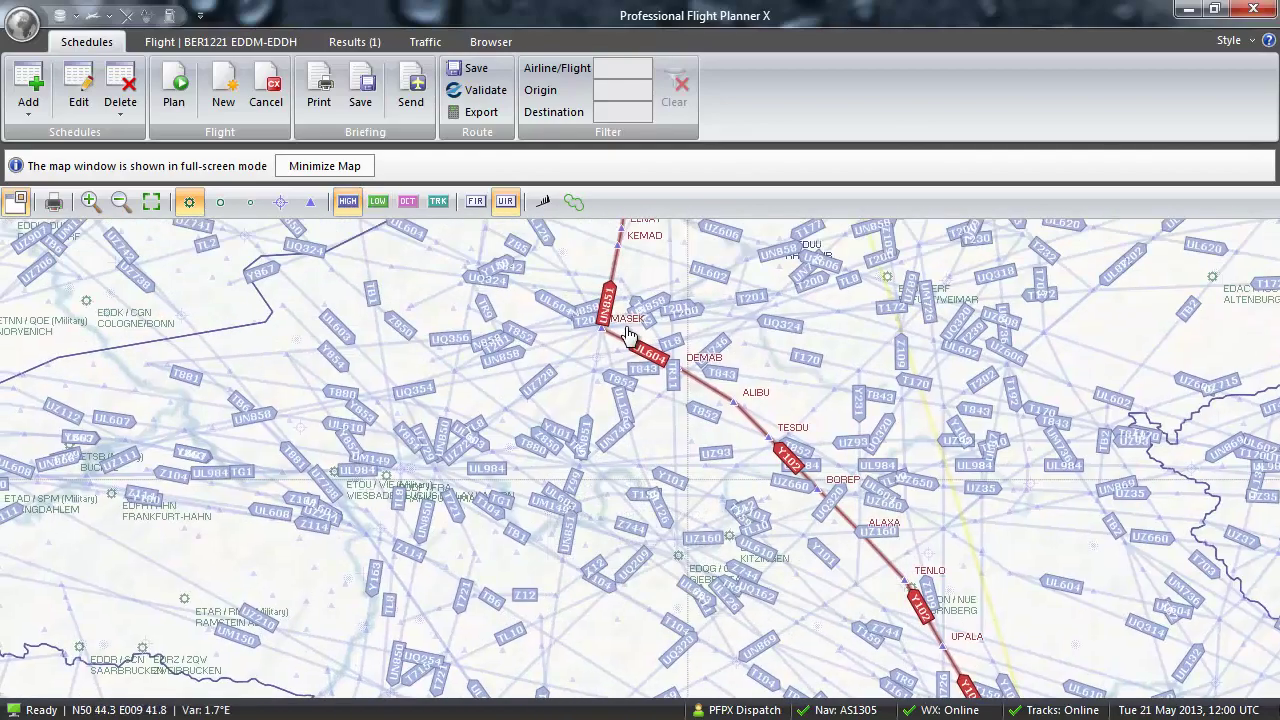
scroll(629, 335, up, 2)
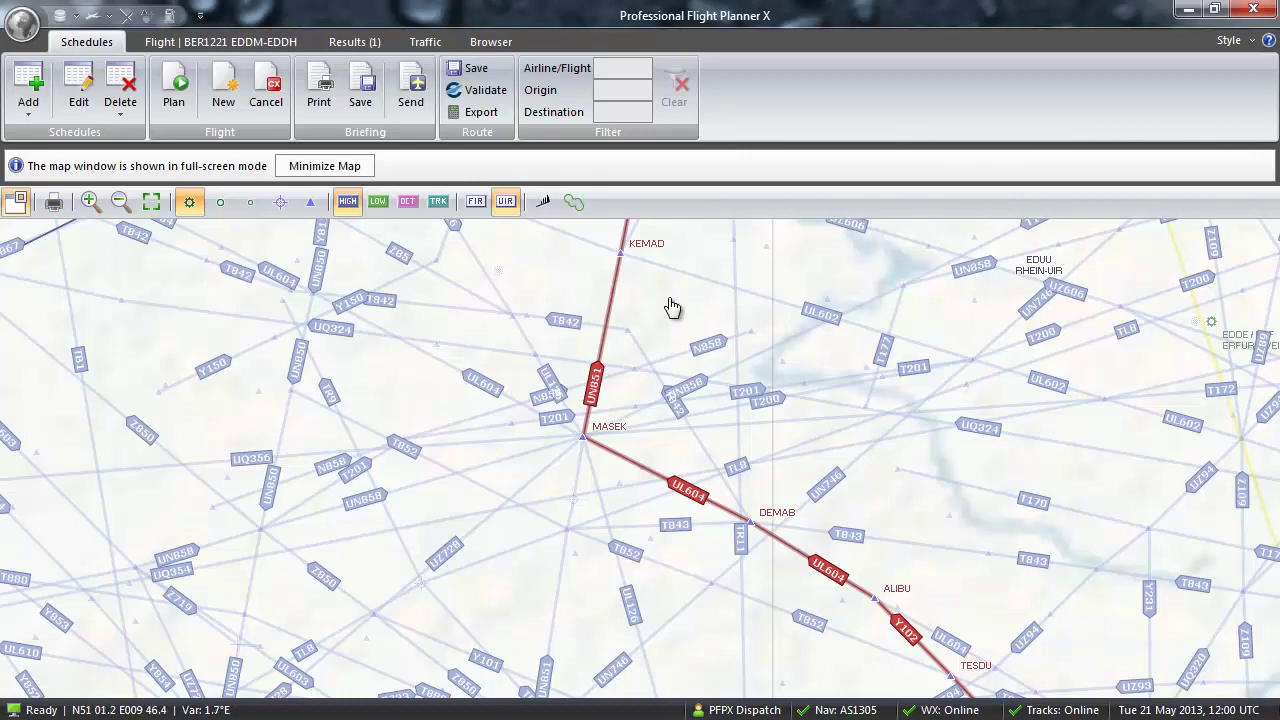
mouse_move(672, 307)
mouse_down()
mouse_move(677, 517)
mouse_move(694, 556)
mouse_up()
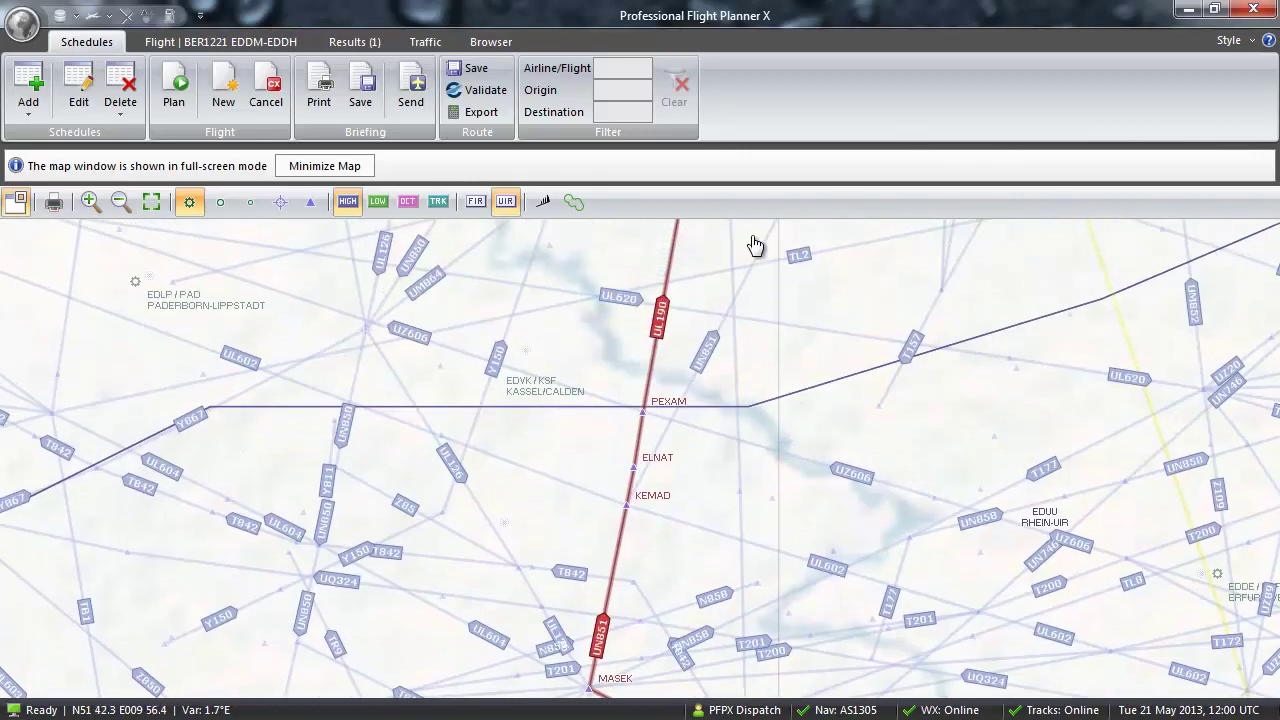
mouse_move(755, 245)
mouse_down()
mouse_move(700, 537)
mouse_move(703, 626)
mouse_up()
mouse_move(786, 249)
mouse_down()
mouse_move(753, 403)
mouse_move(733, 639)
mouse_up()
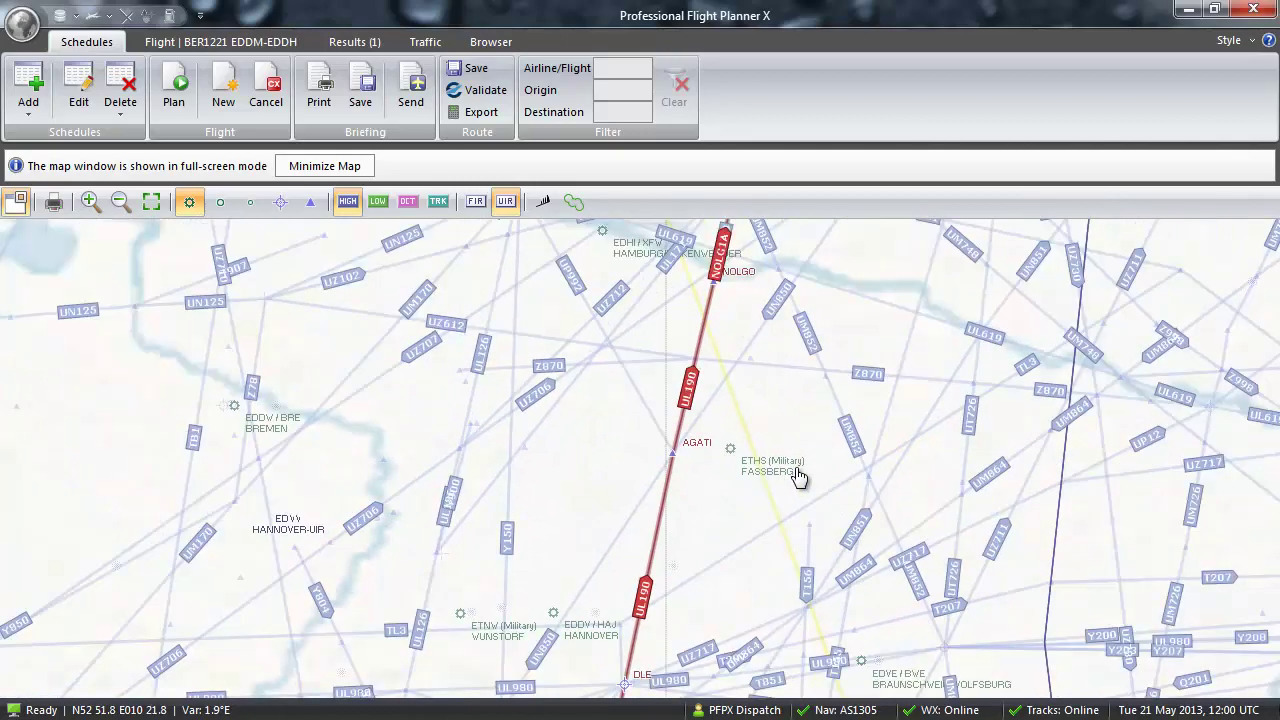
scroll(798, 477, down, 1)
scroll(798, 477, down, 2)
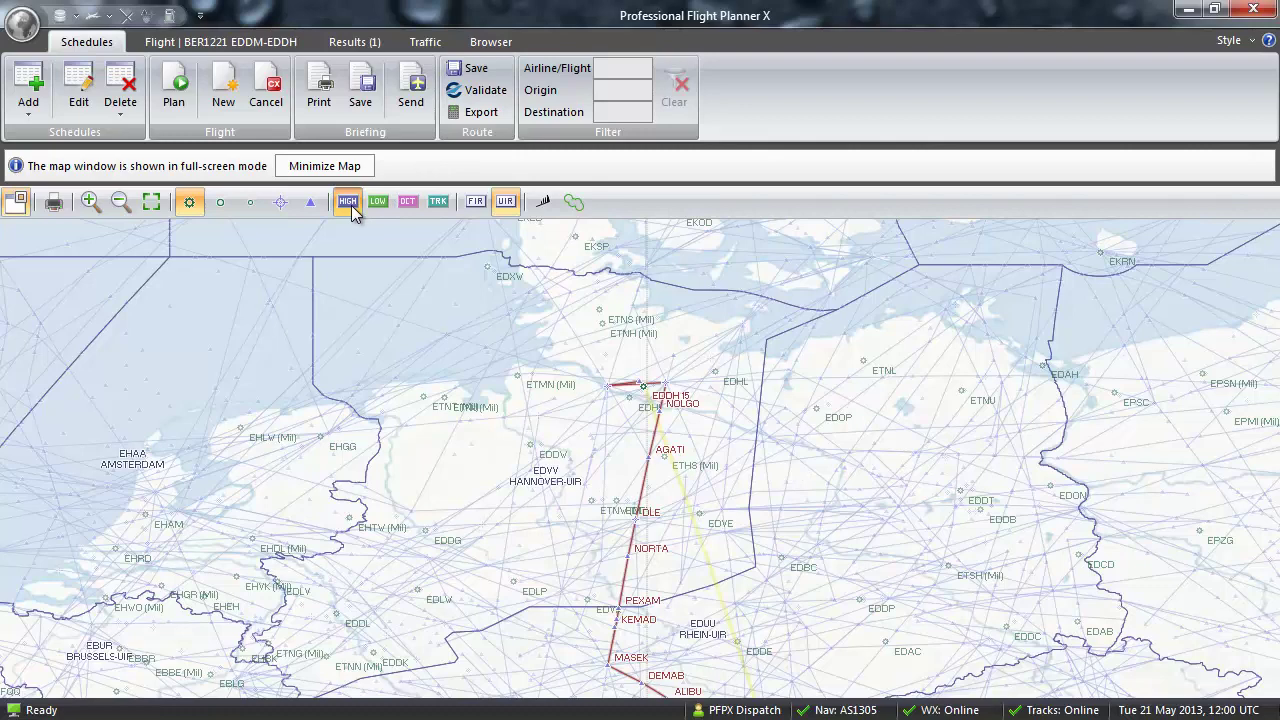
Step: Hide high airways, move to the North Atlantic and show westbound NAT tracks A–F
click(348, 202)
scroll(272, 398, down, 2)
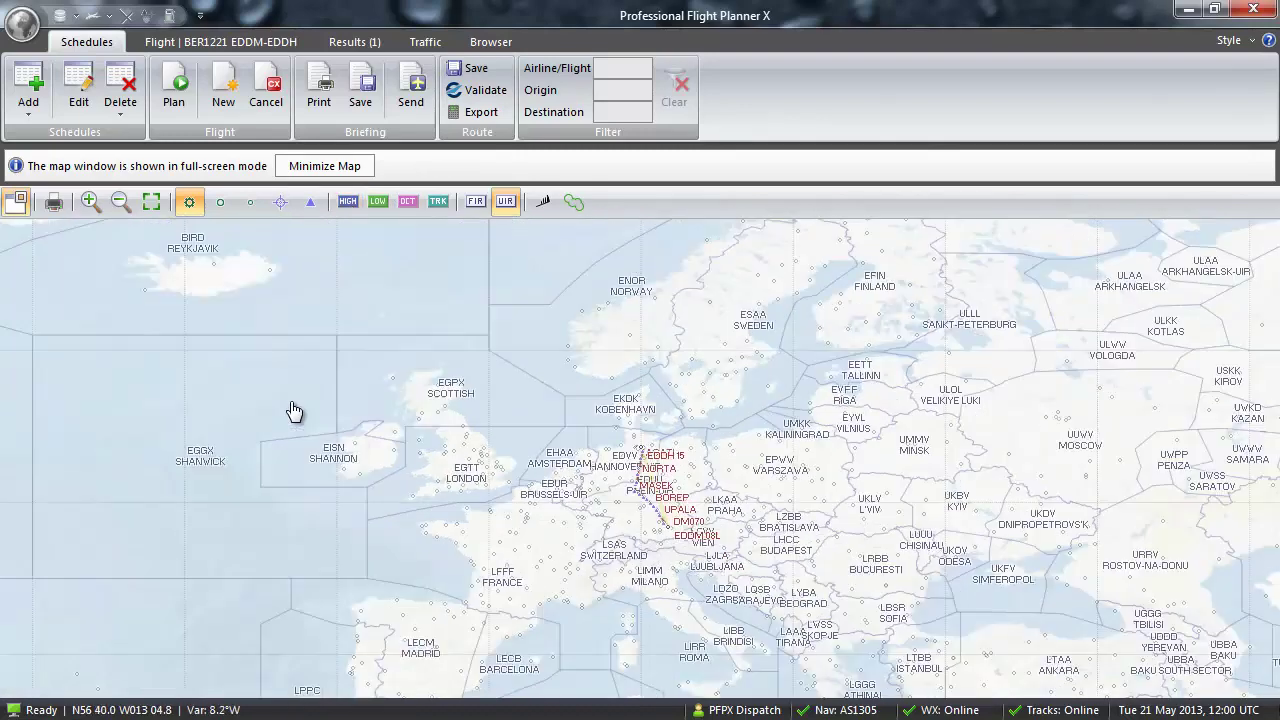
scroll(290, 410, down, 1)
mouse_move(267, 426)
mouse_down()
mouse_move(794, 283)
mouse_move(803, 298)
mouse_up()
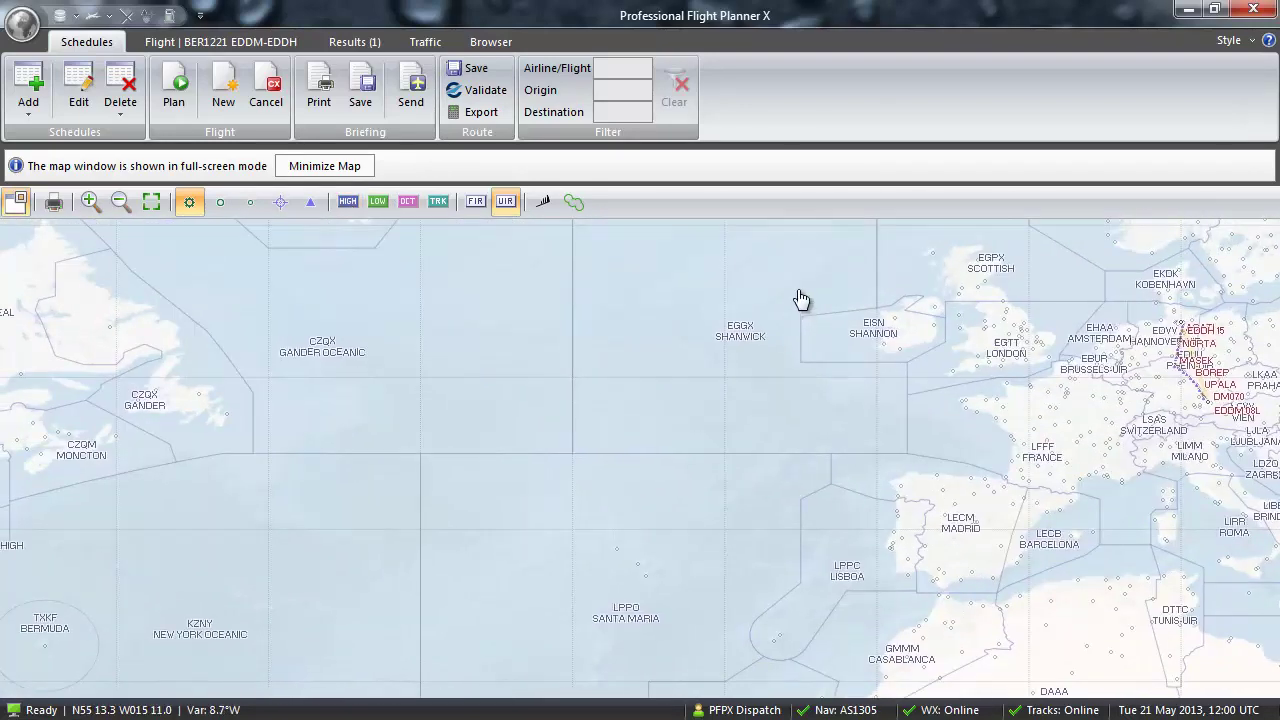
click(438, 202)
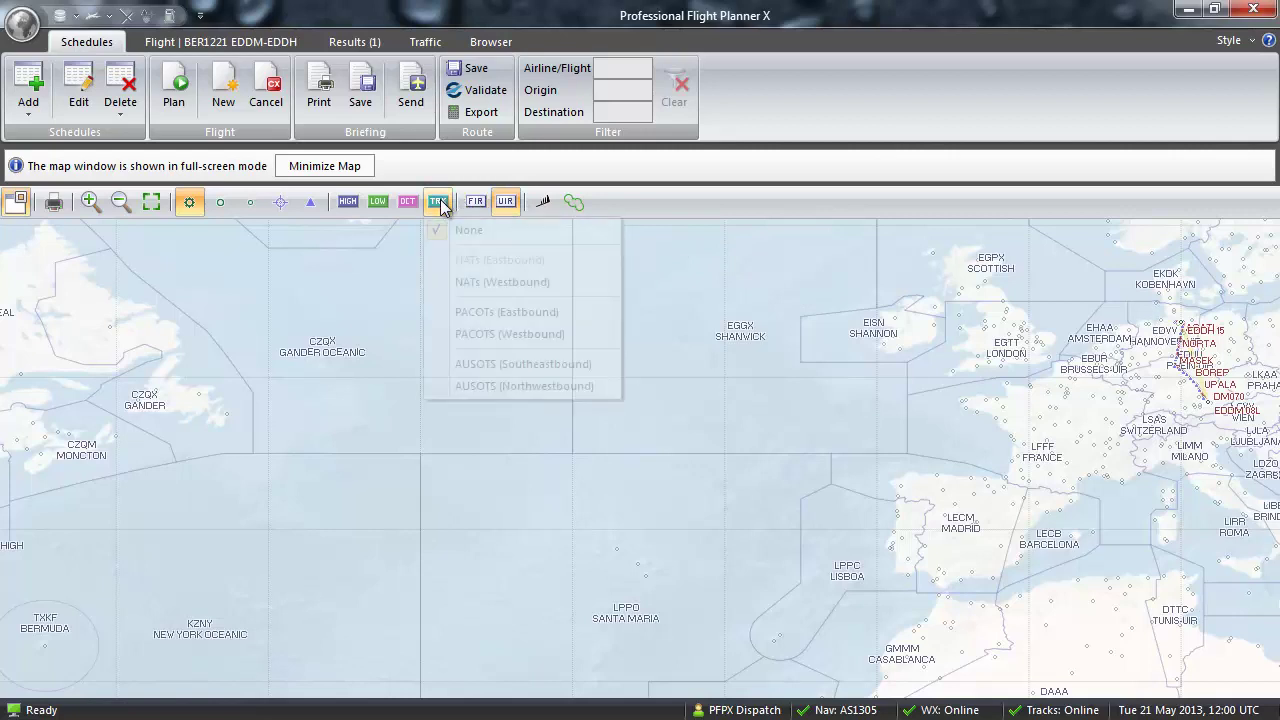
click(501, 284)
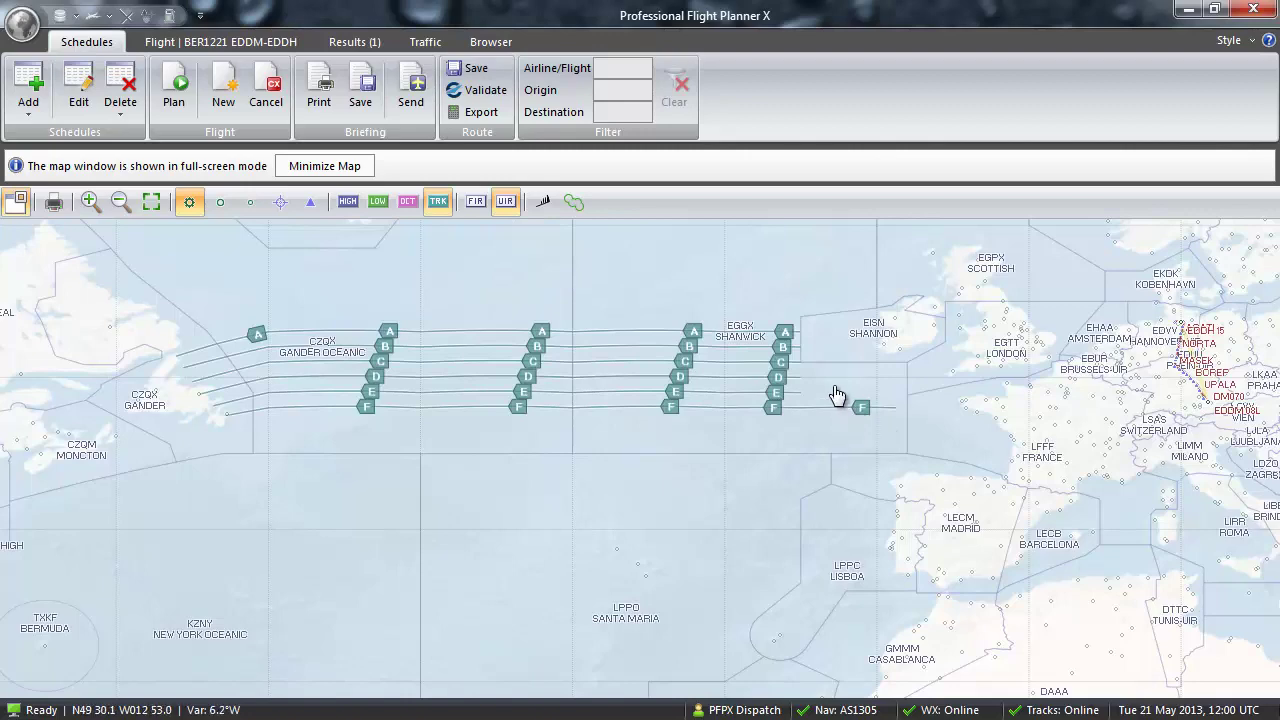
Step: Zoom in near Ireland and switch the airway display from high to low-level
scroll(837, 395, up, 1)
scroll(837, 395, up, 1)
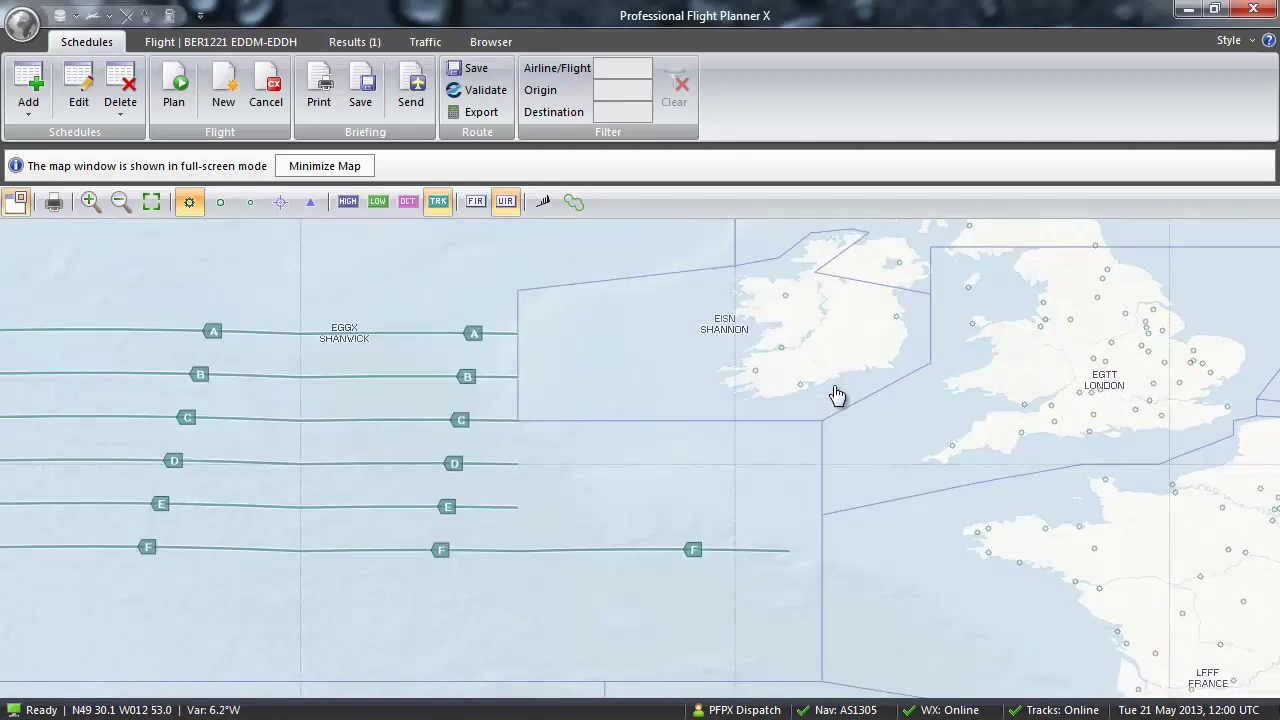
click(347, 203)
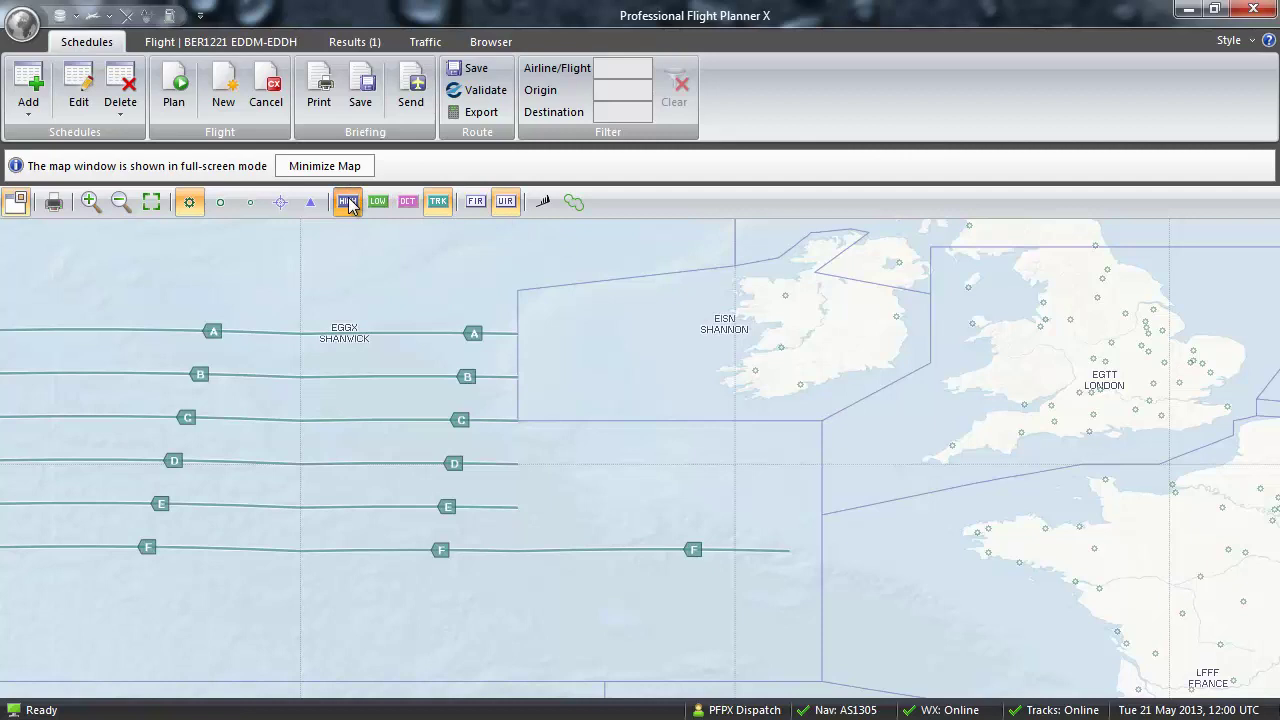
scroll(766, 477, up, 1)
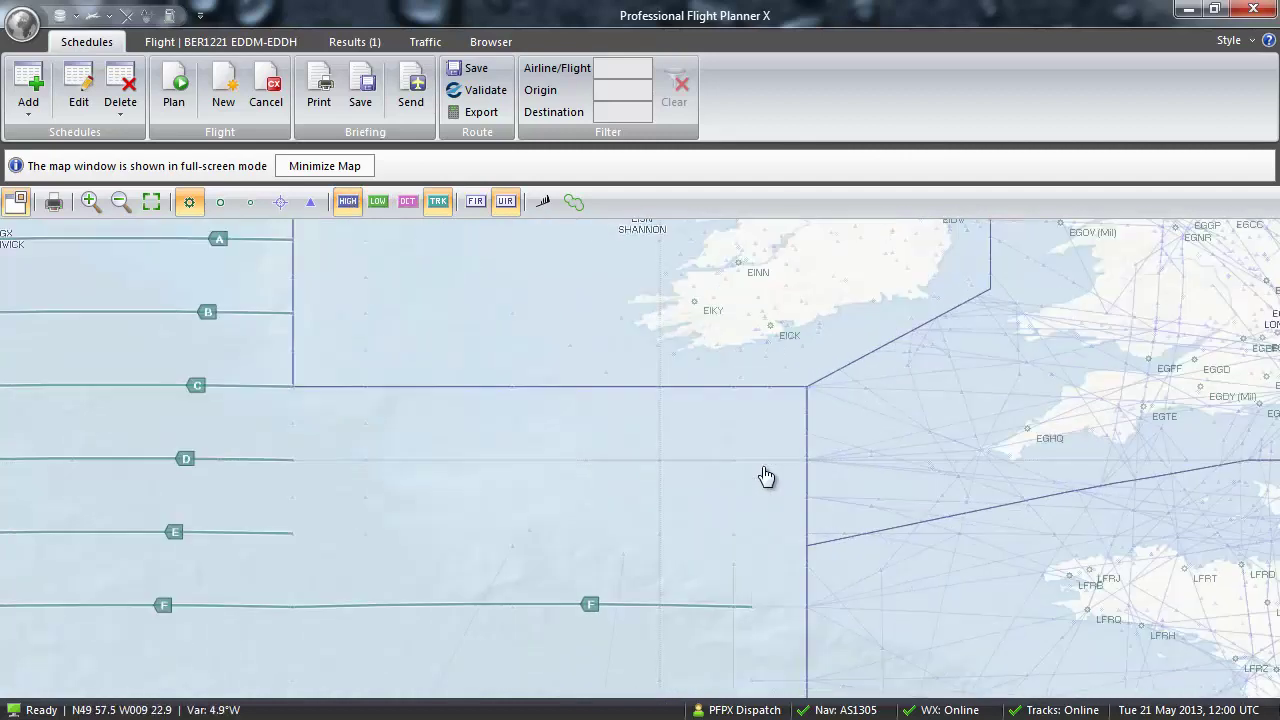
click(378, 203)
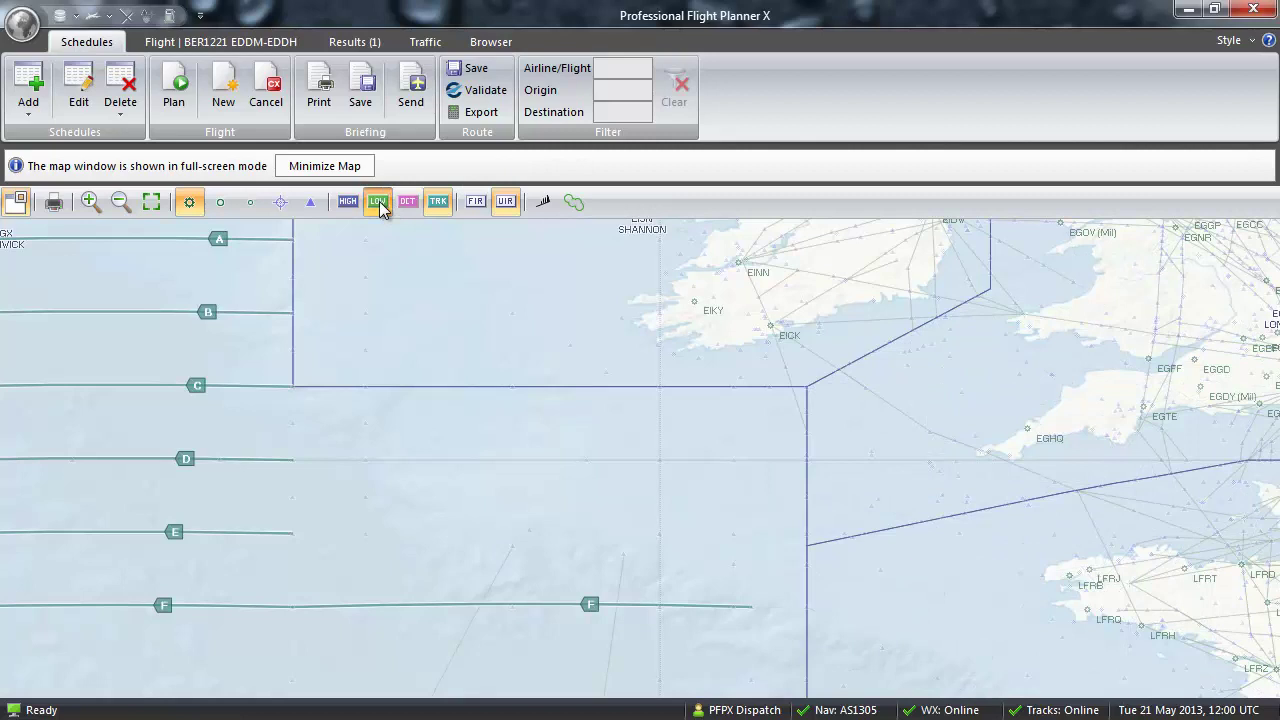